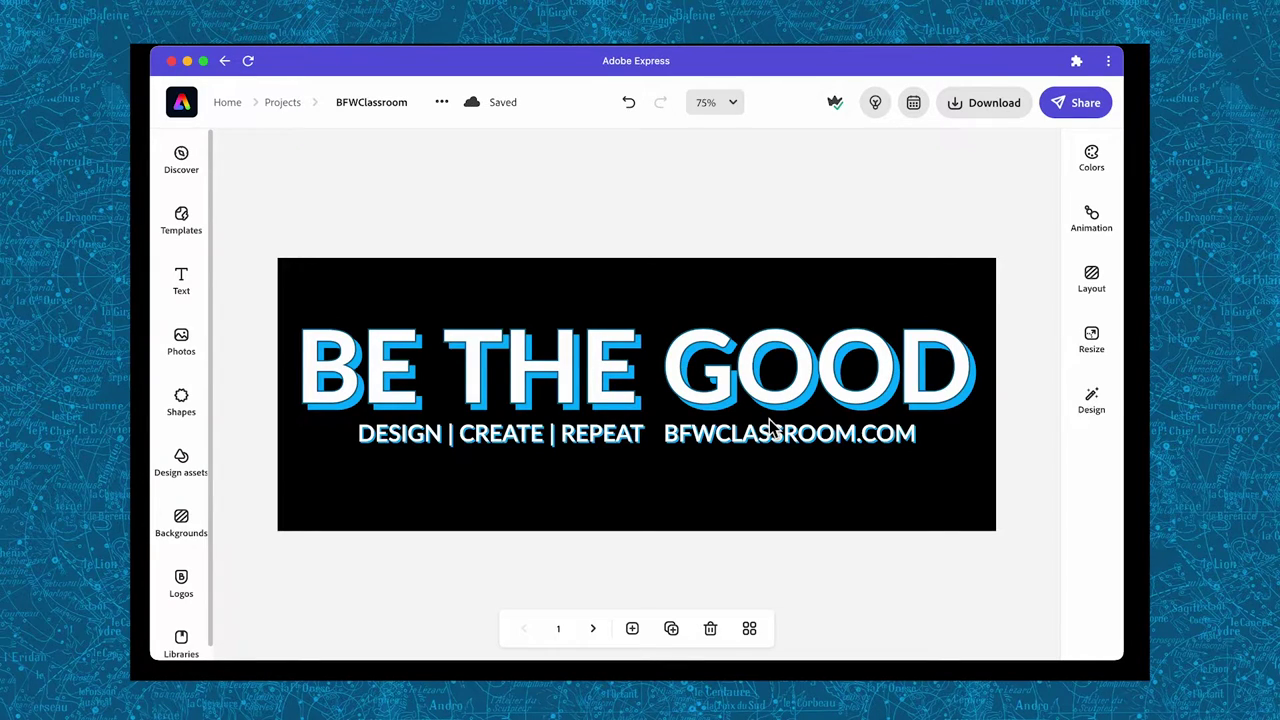
Turn the BE THE GOOD headline's drop shadow off and then back on.
left_click(617, 376)
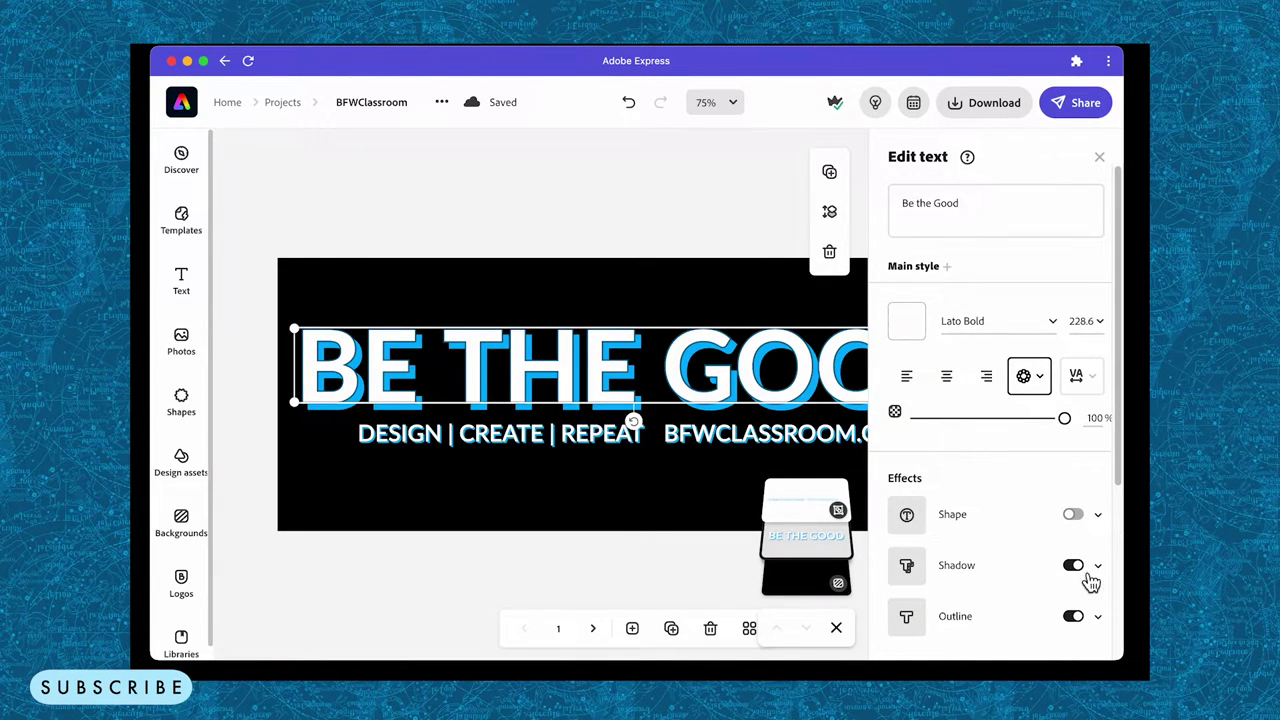
left_click(1018, 578)
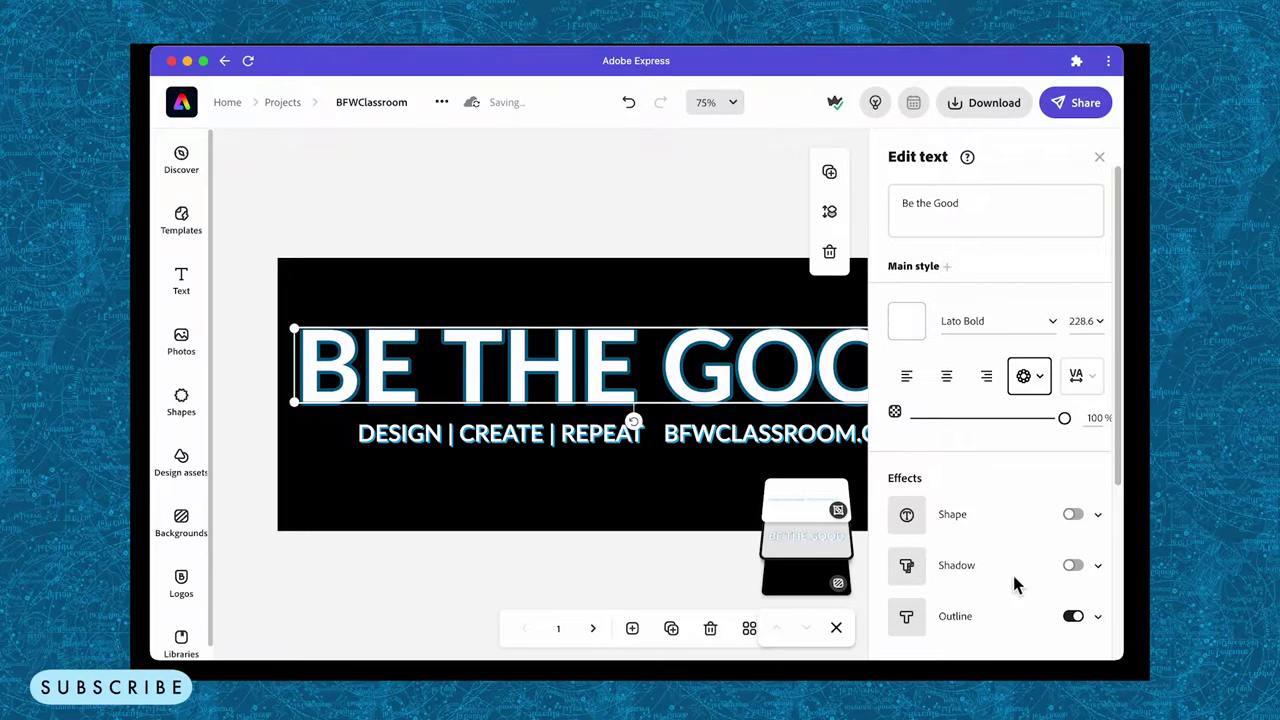
left_click(1066, 556)
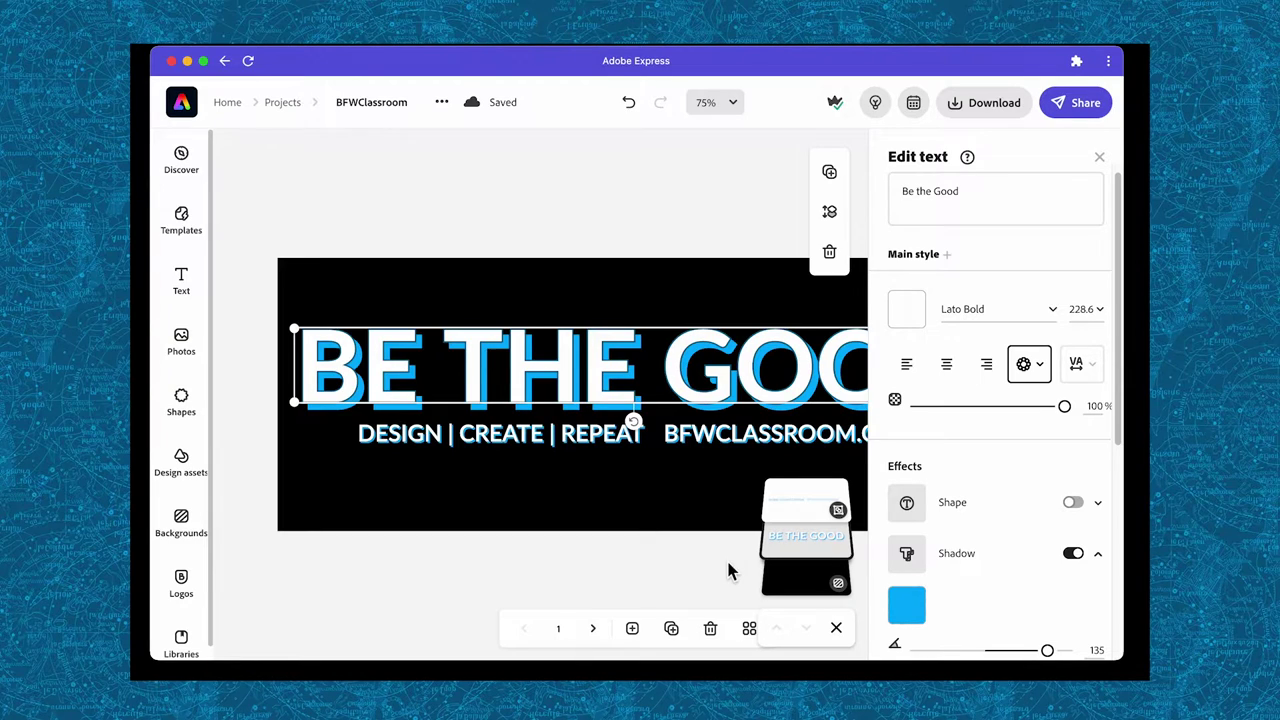
Paste the star-map image and detach it from the background as its own layer.
left_click(679, 565)
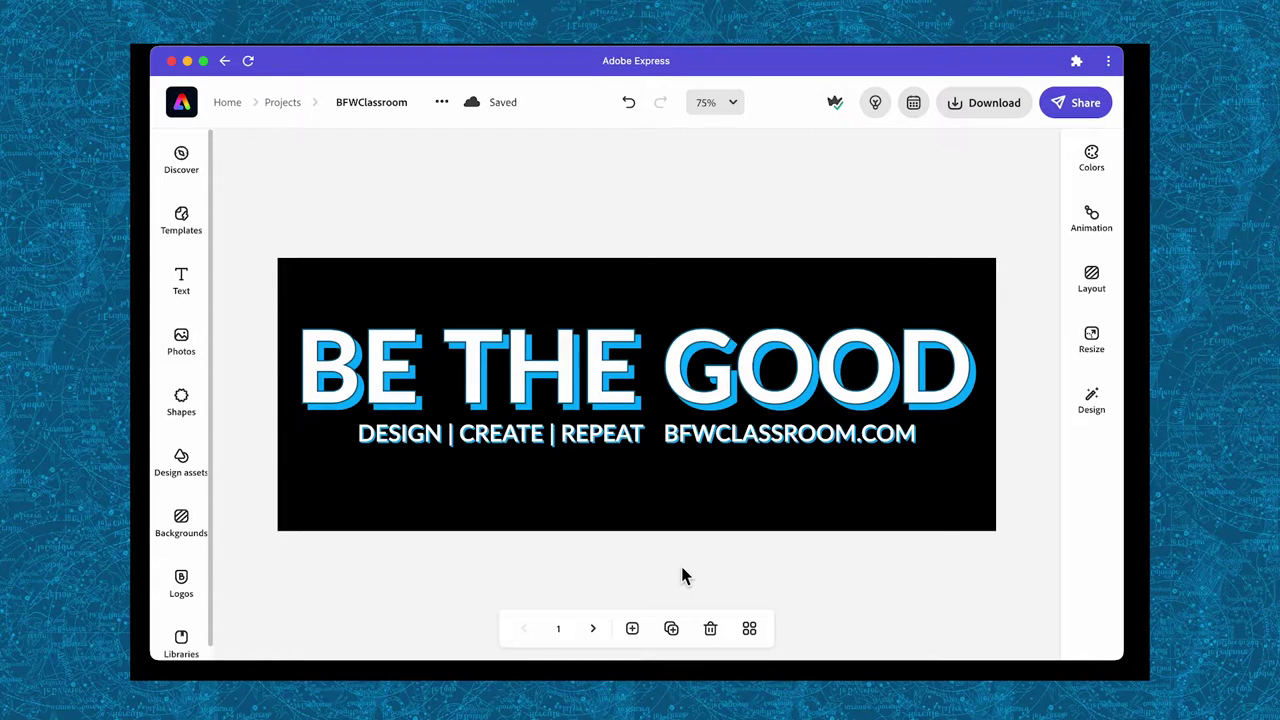
key("super+v")
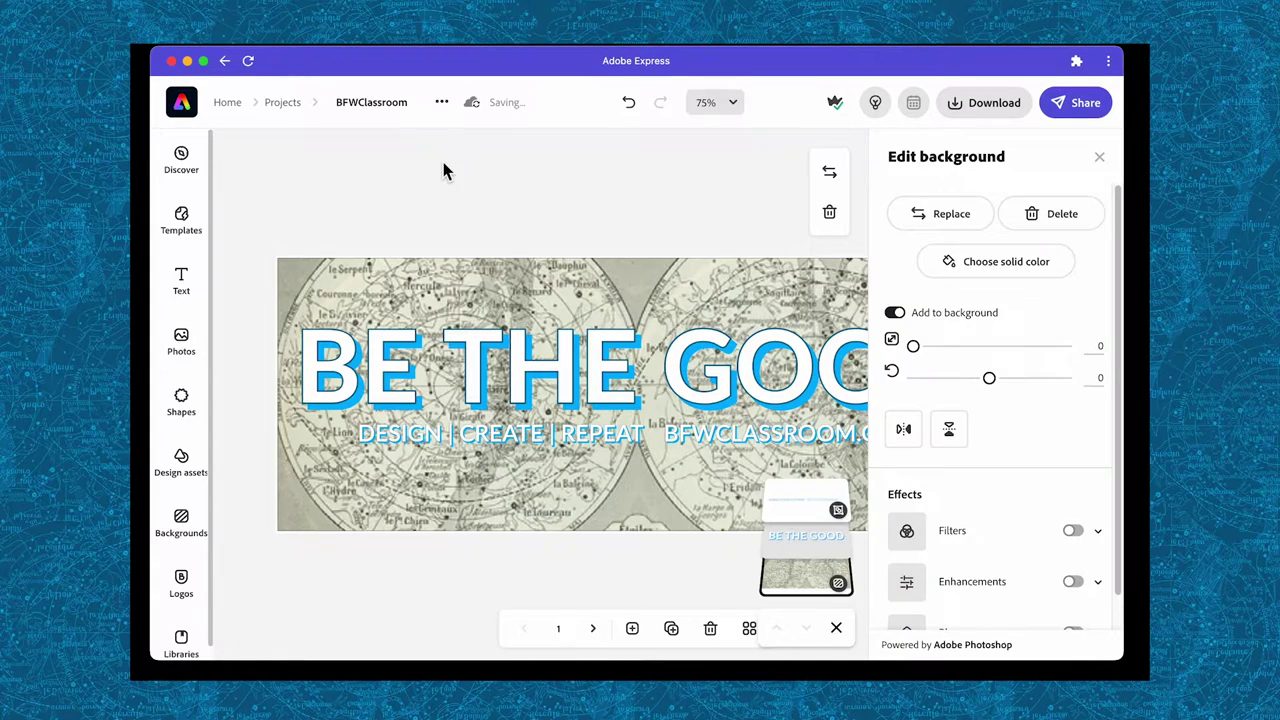
left_click(896, 313)
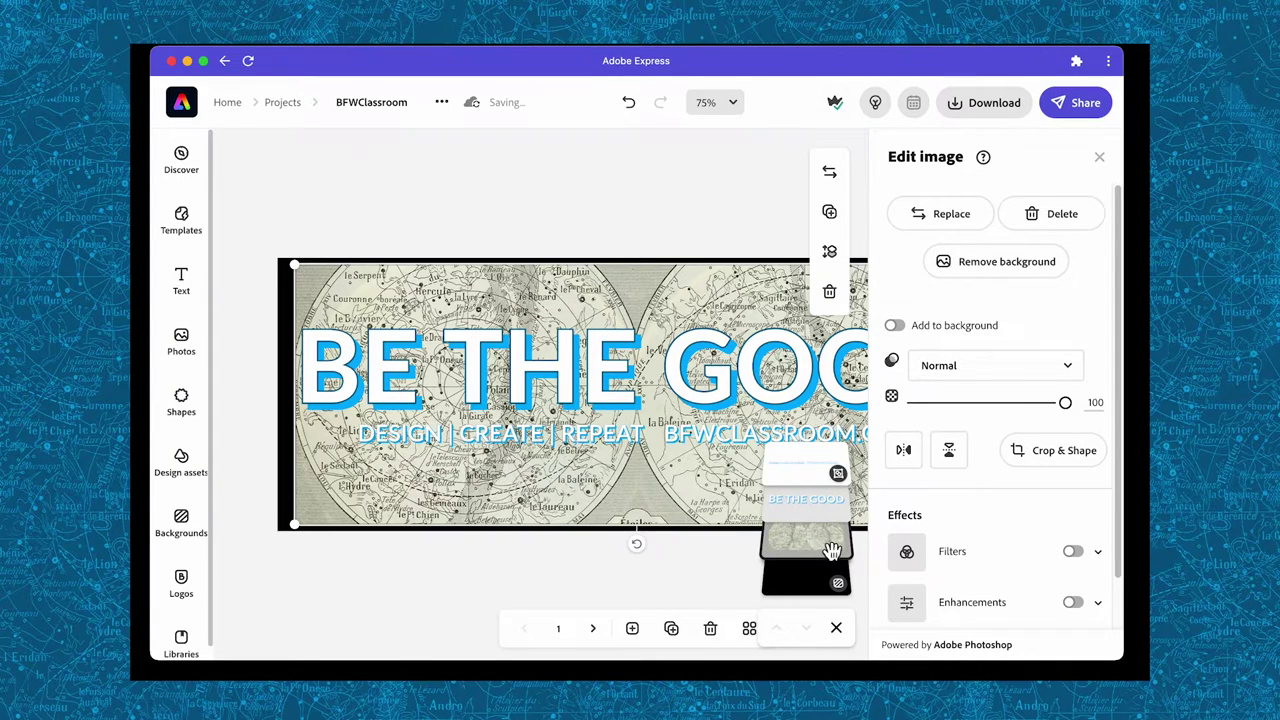
Set the star-map image to Multiply blend and move its layer to the top.
left_click(1069, 367)
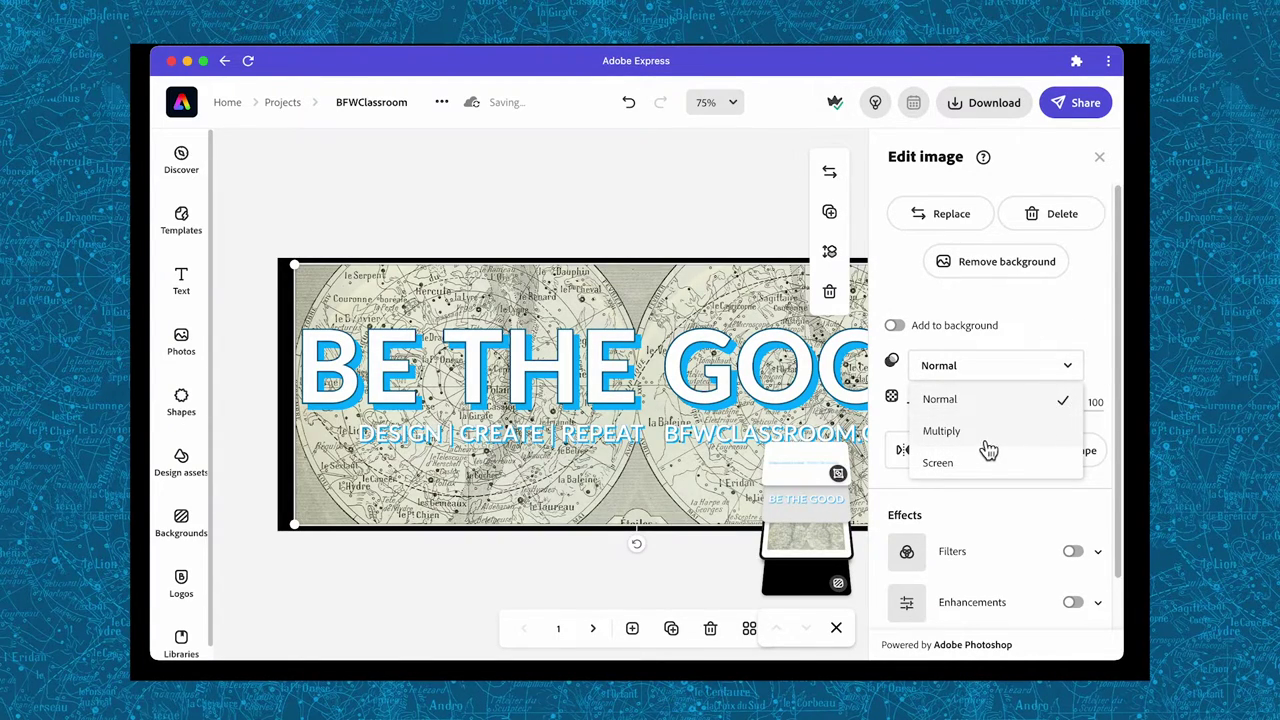
left_click(986, 441)
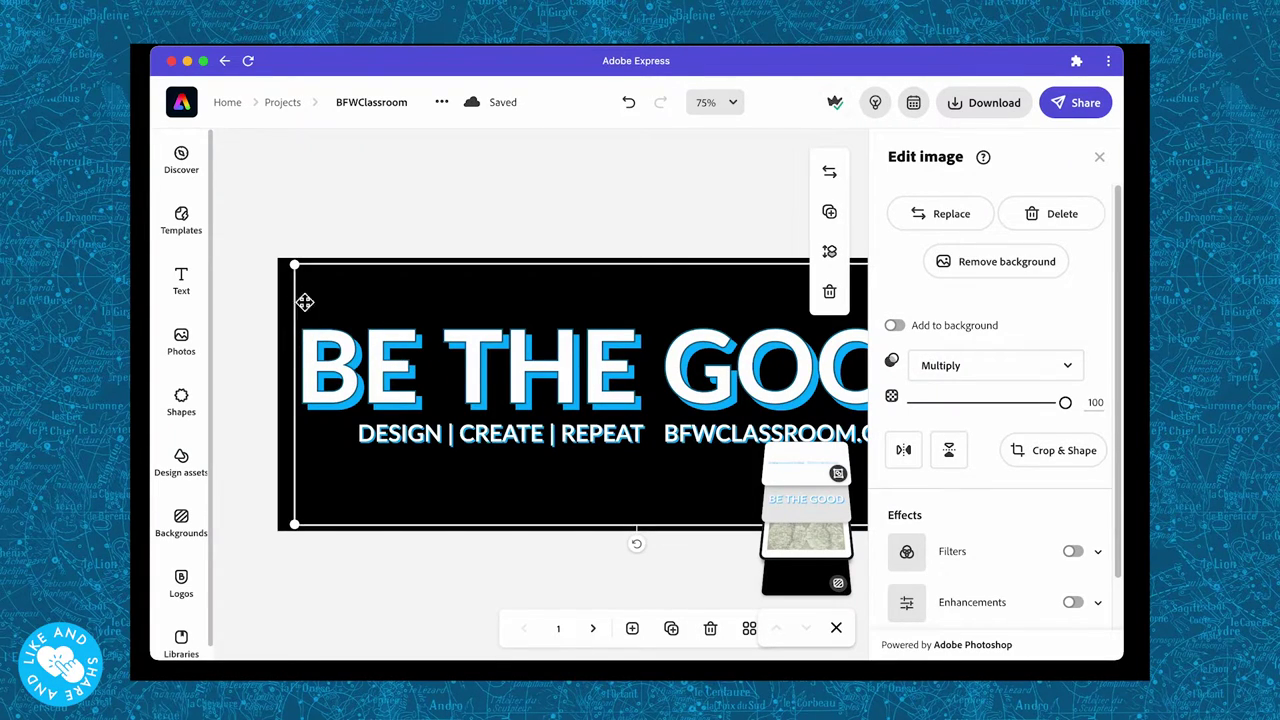
left_click(824, 553)
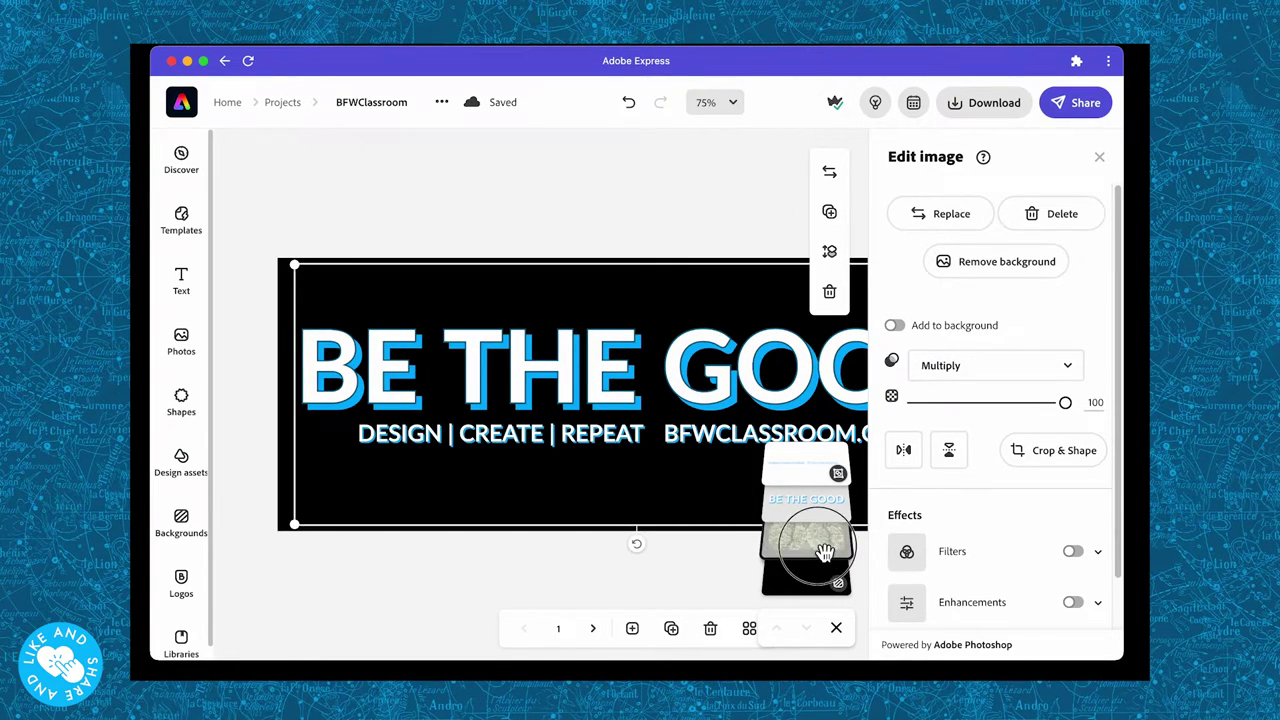
left_click_drag(824, 553, 830, 468)
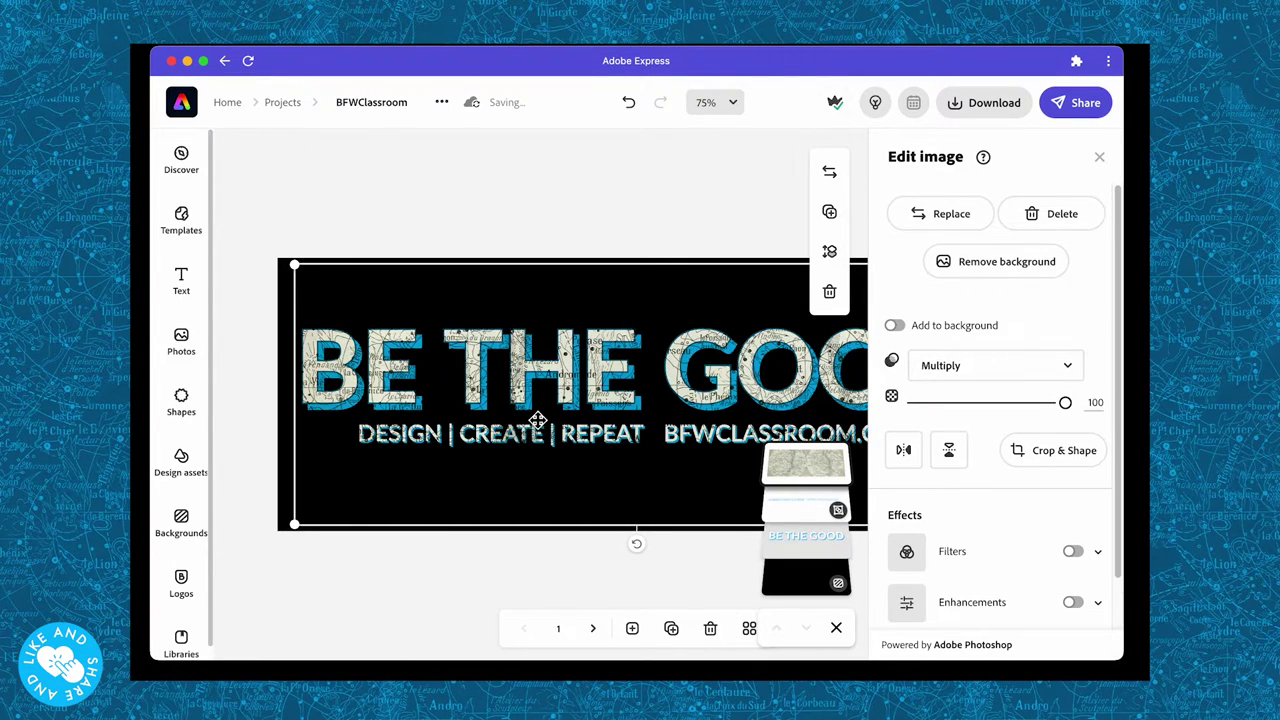
scroll(514, 414, "right", 5)
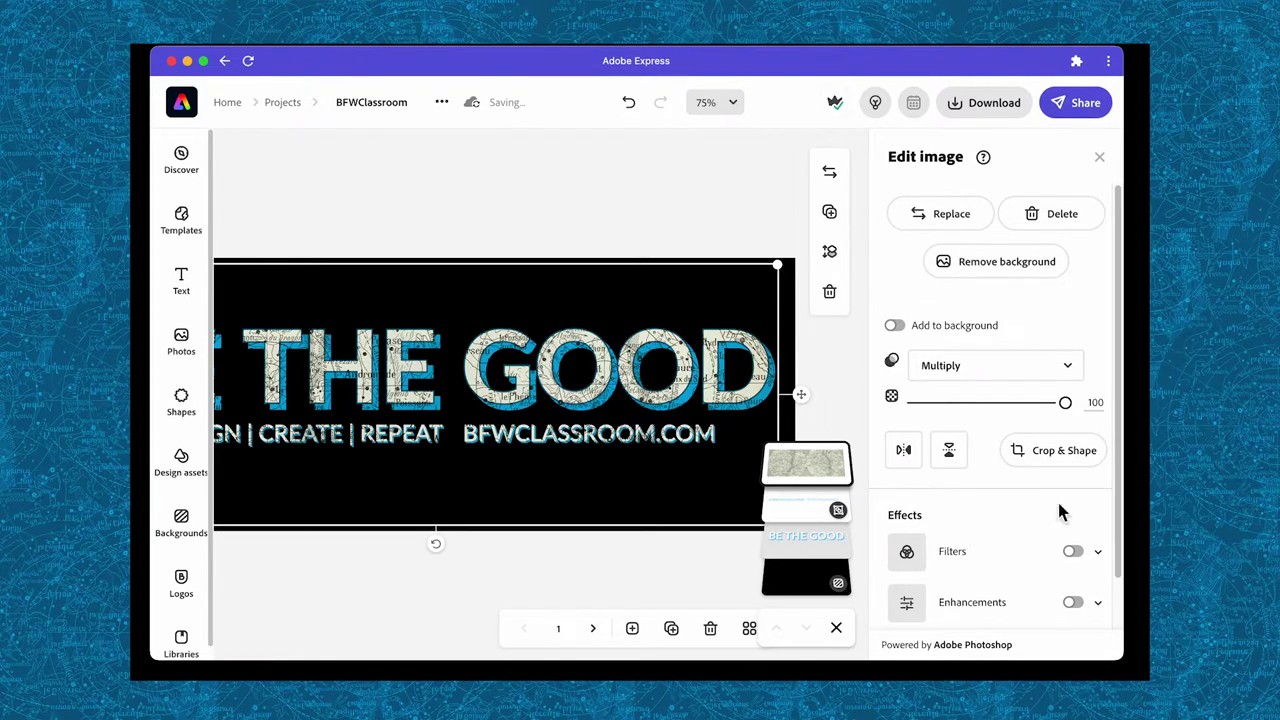
Give the star map a Duotone filter, #01618C shadows and #FFFFFF highlights, with the colours swapped.
left_click(1074, 552)
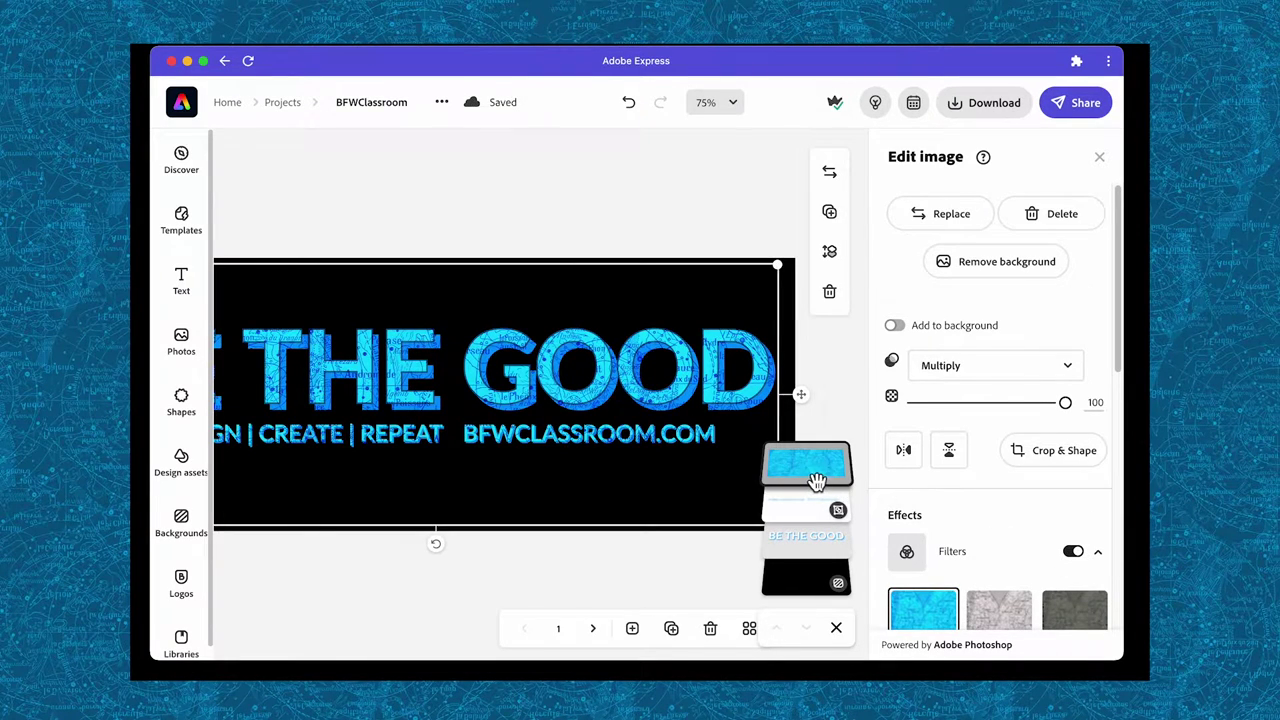
scroll(988, 562, "down", 4)
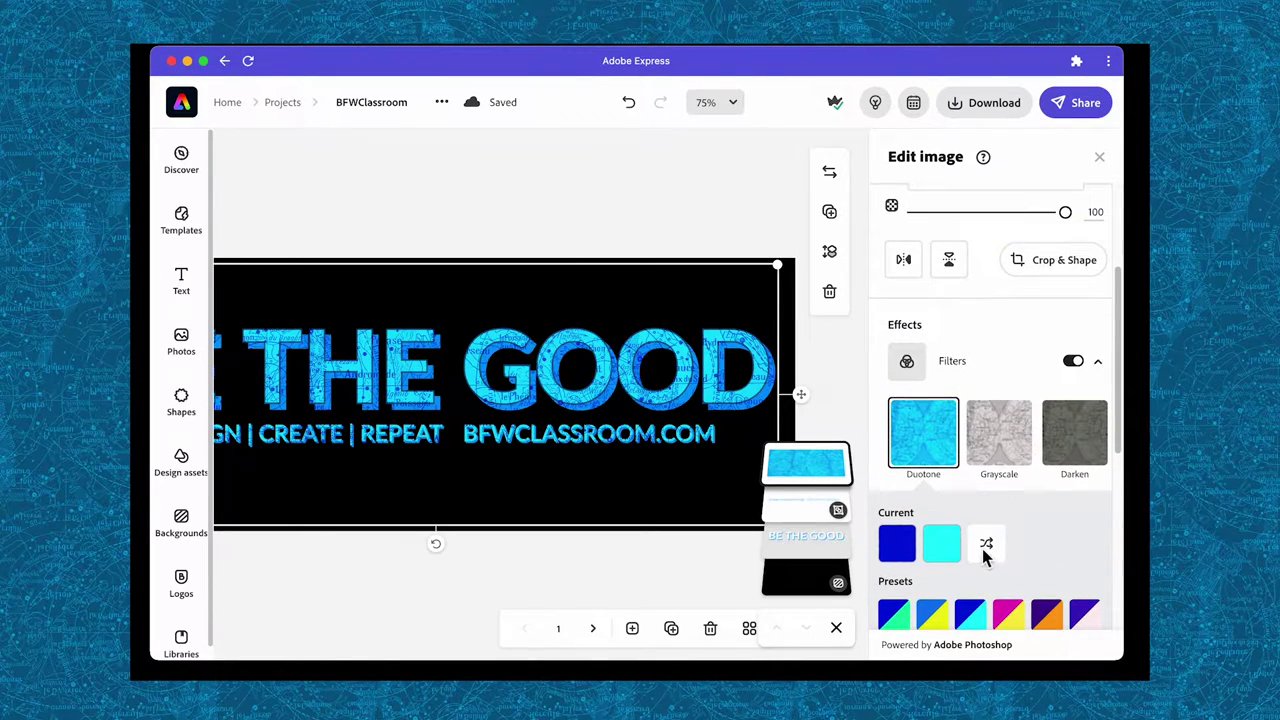
left_click(908, 555)
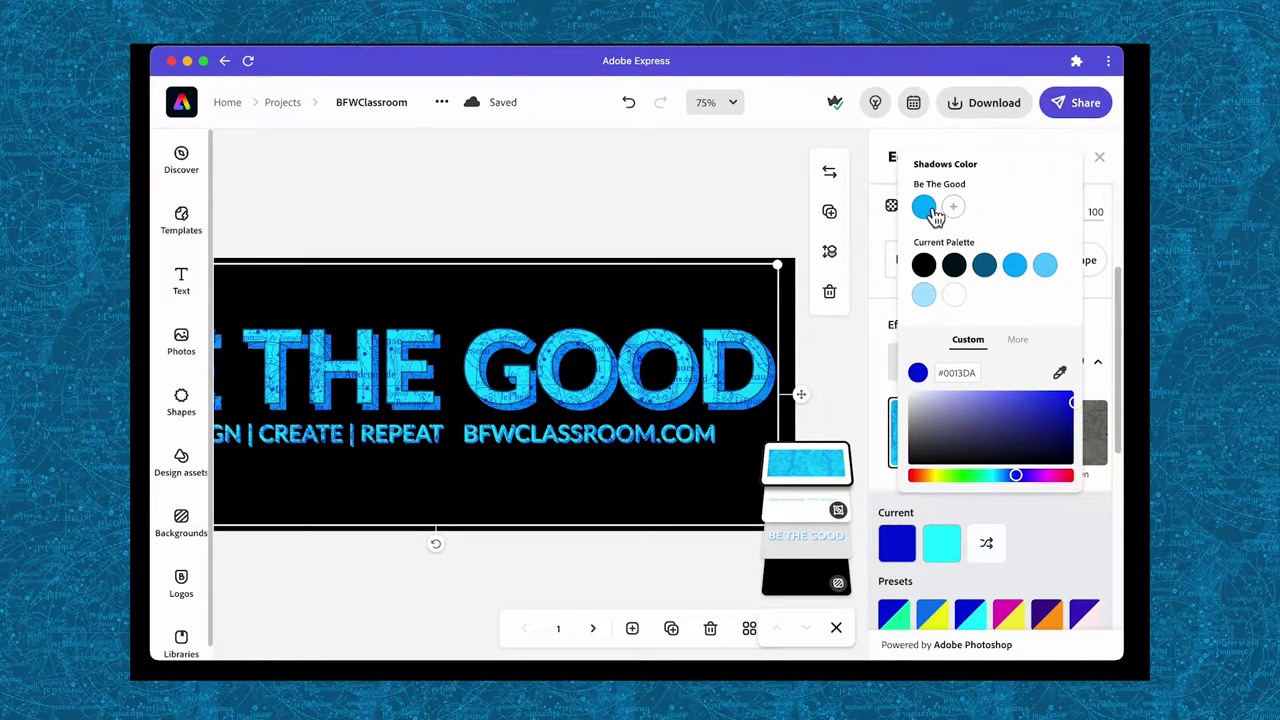
left_click(985, 266)
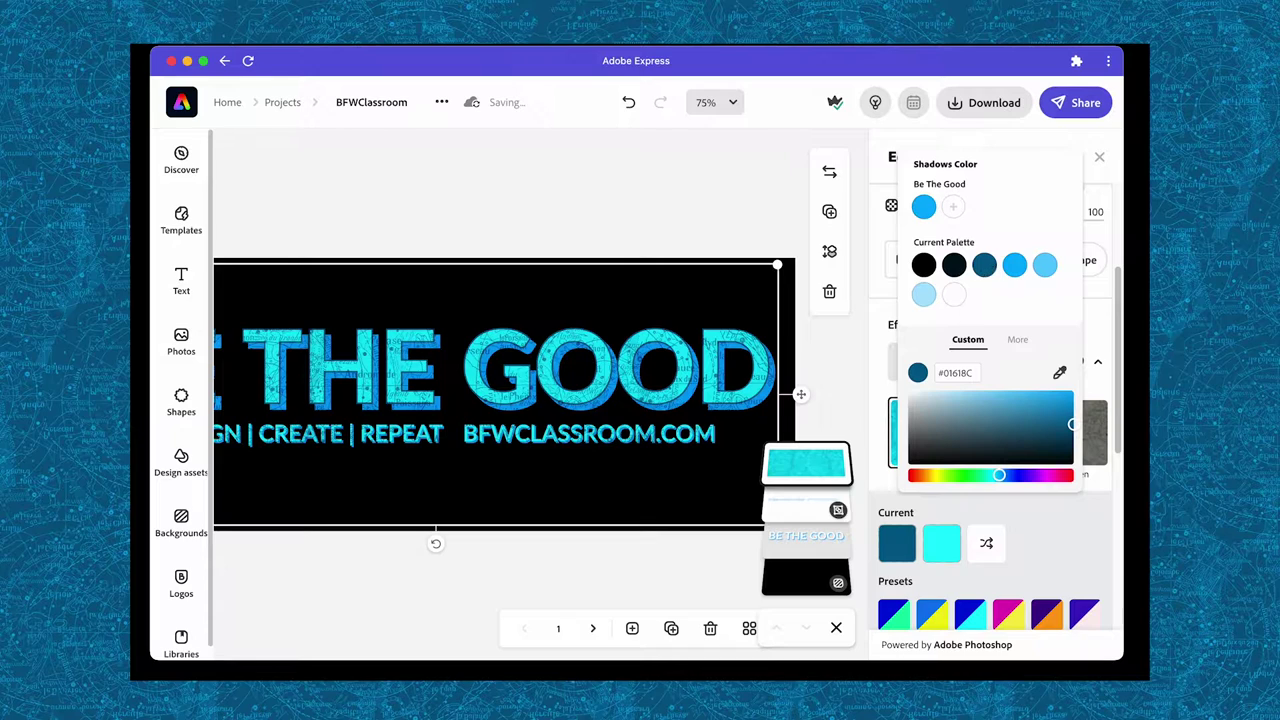
left_click(948, 558)
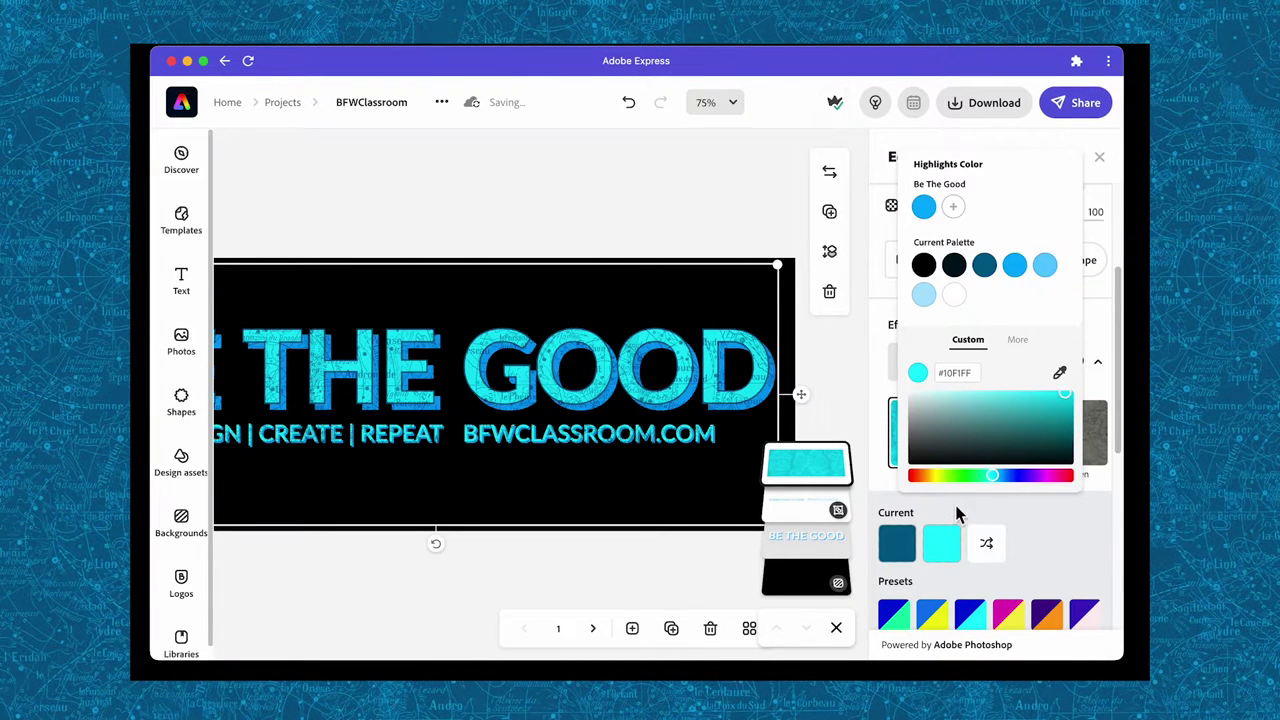
left_click(923, 207)
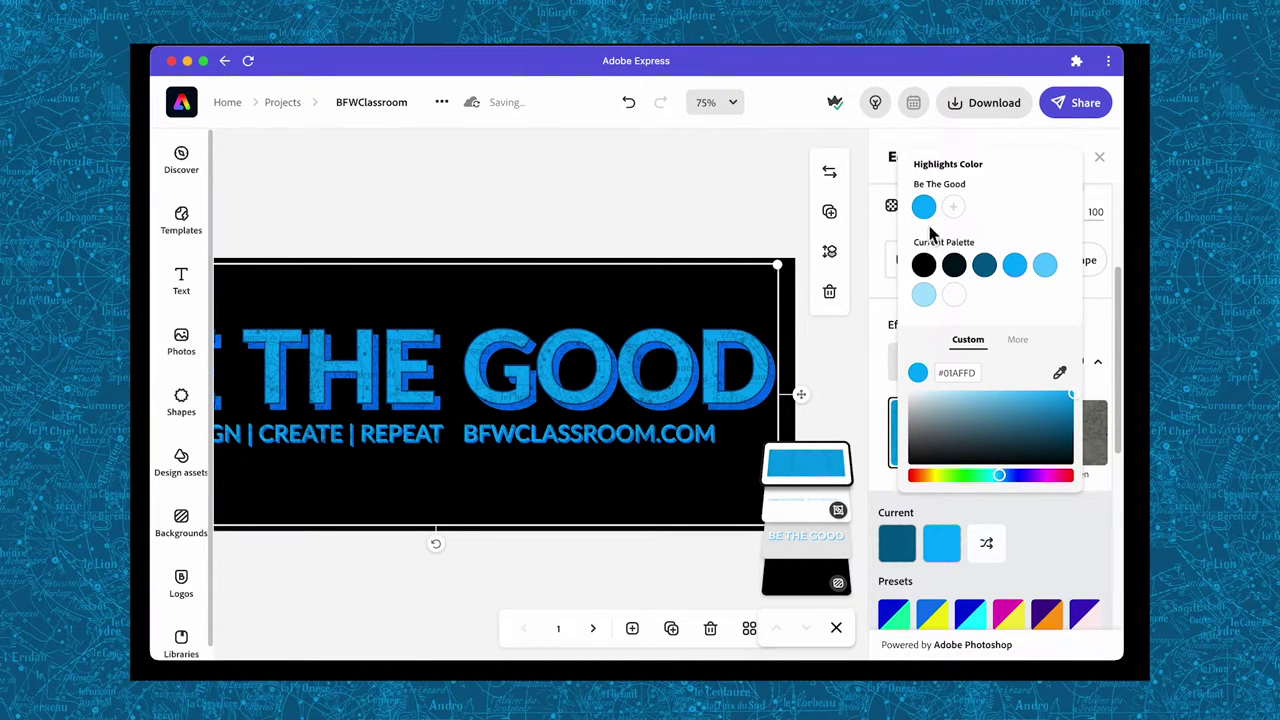
left_click(934, 308)
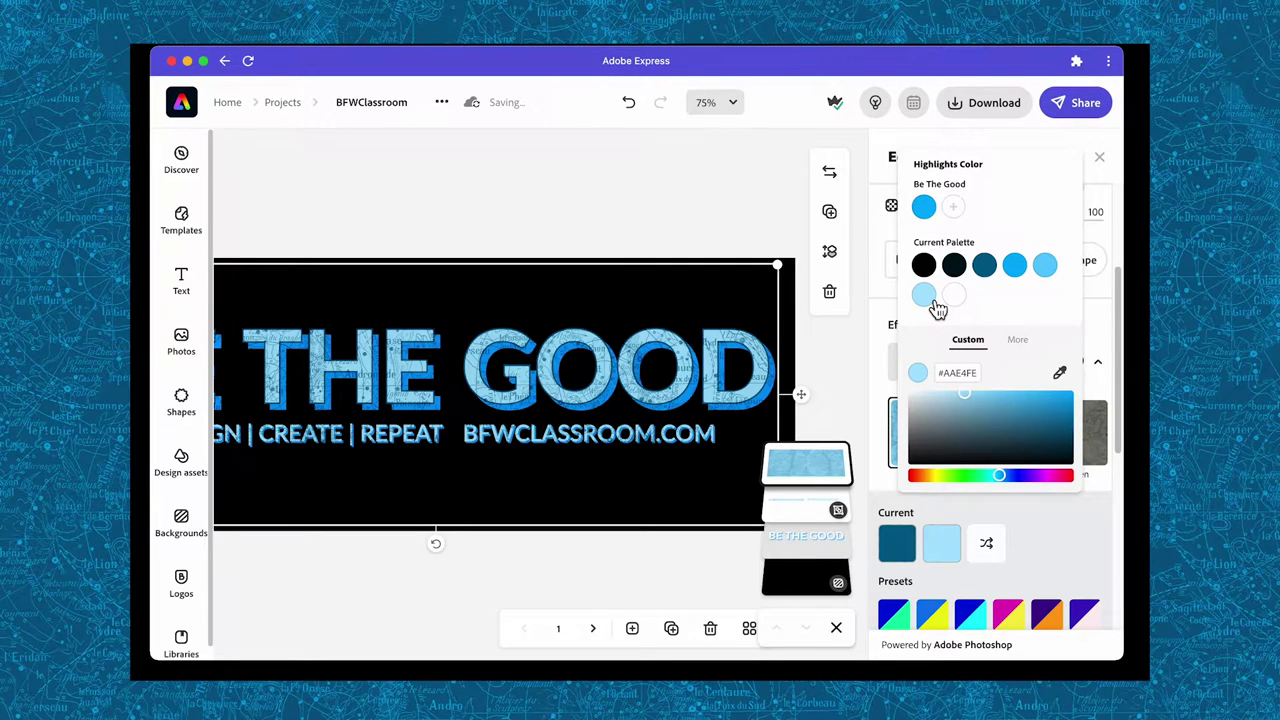
left_click(955, 300)
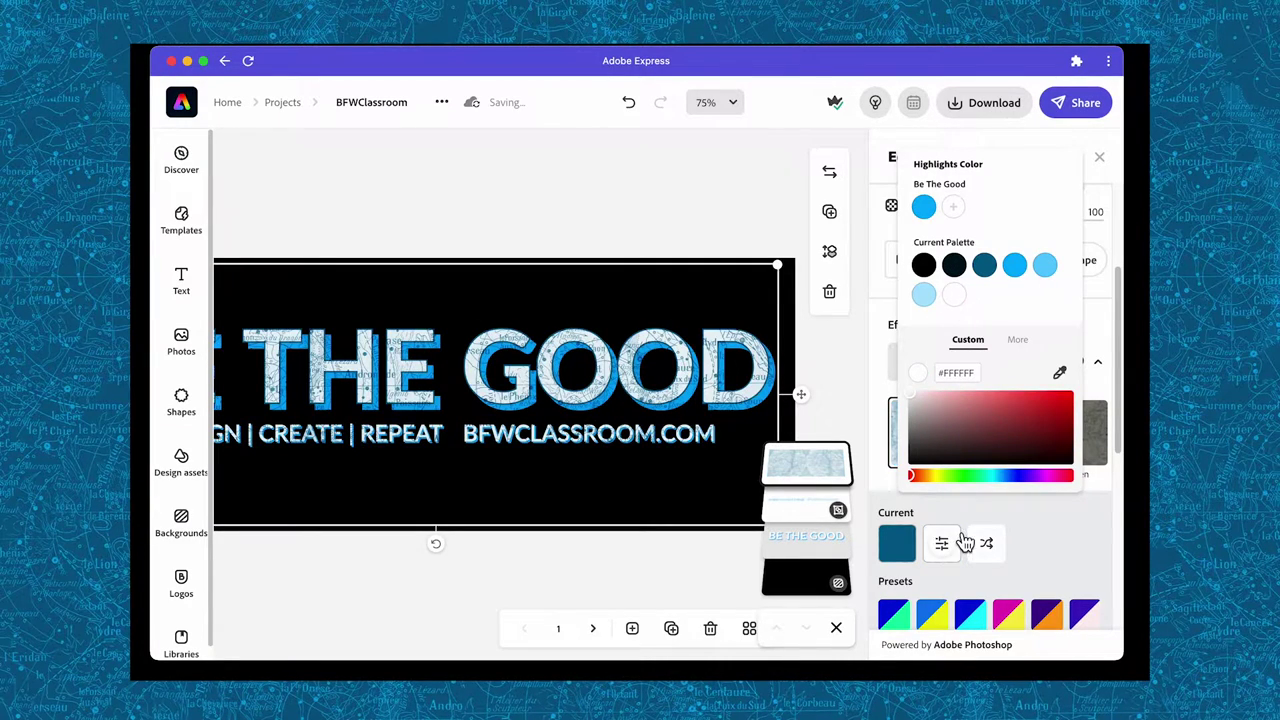
left_click(989, 548)
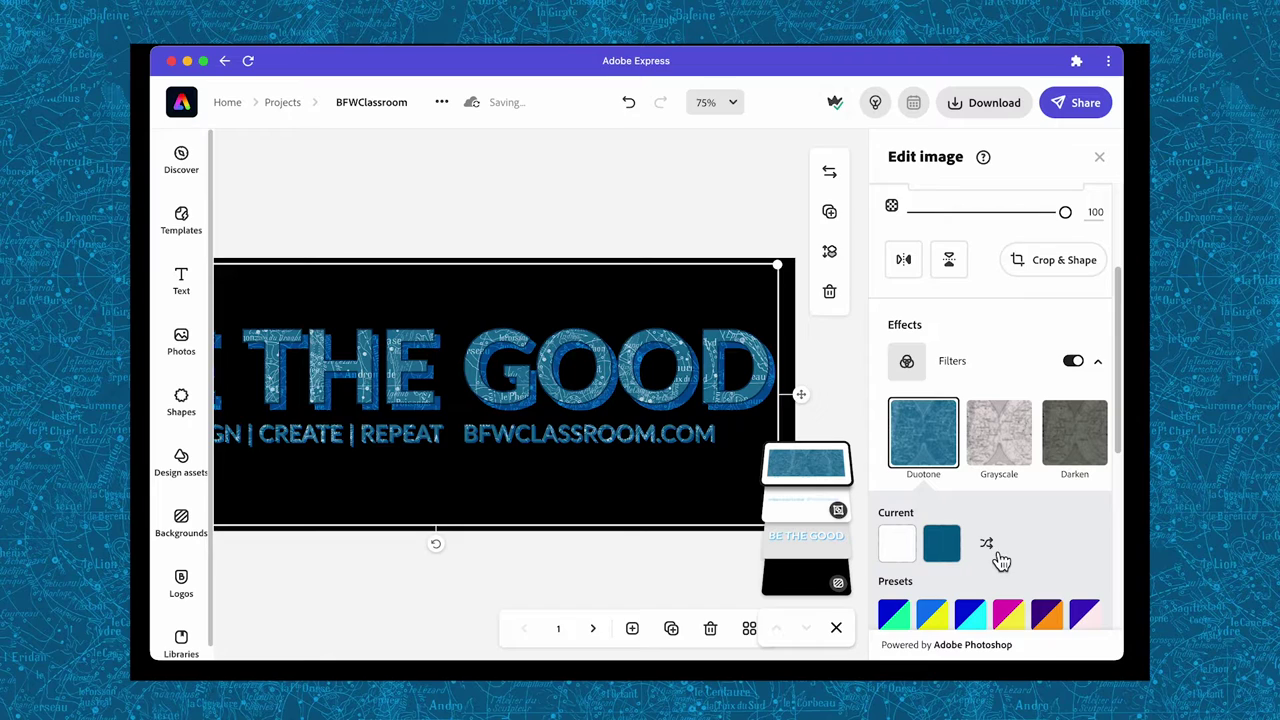
left_click(1001, 561)
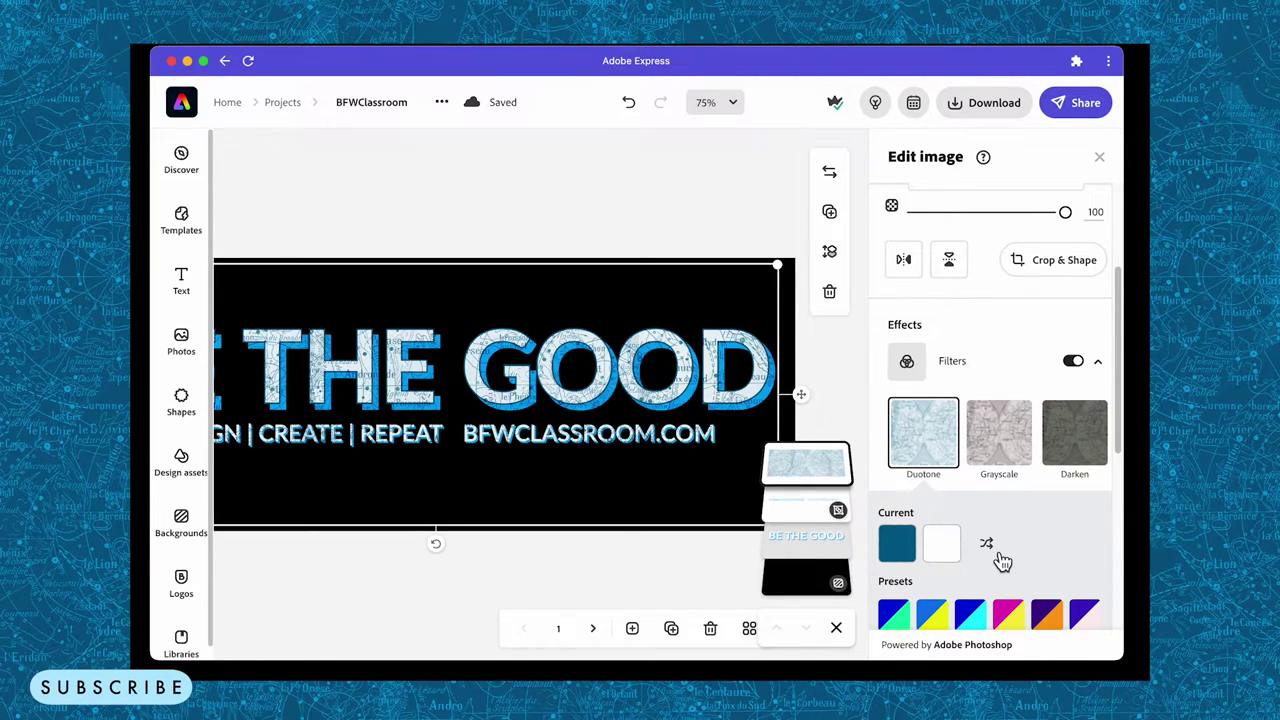
left_click(1001, 561)
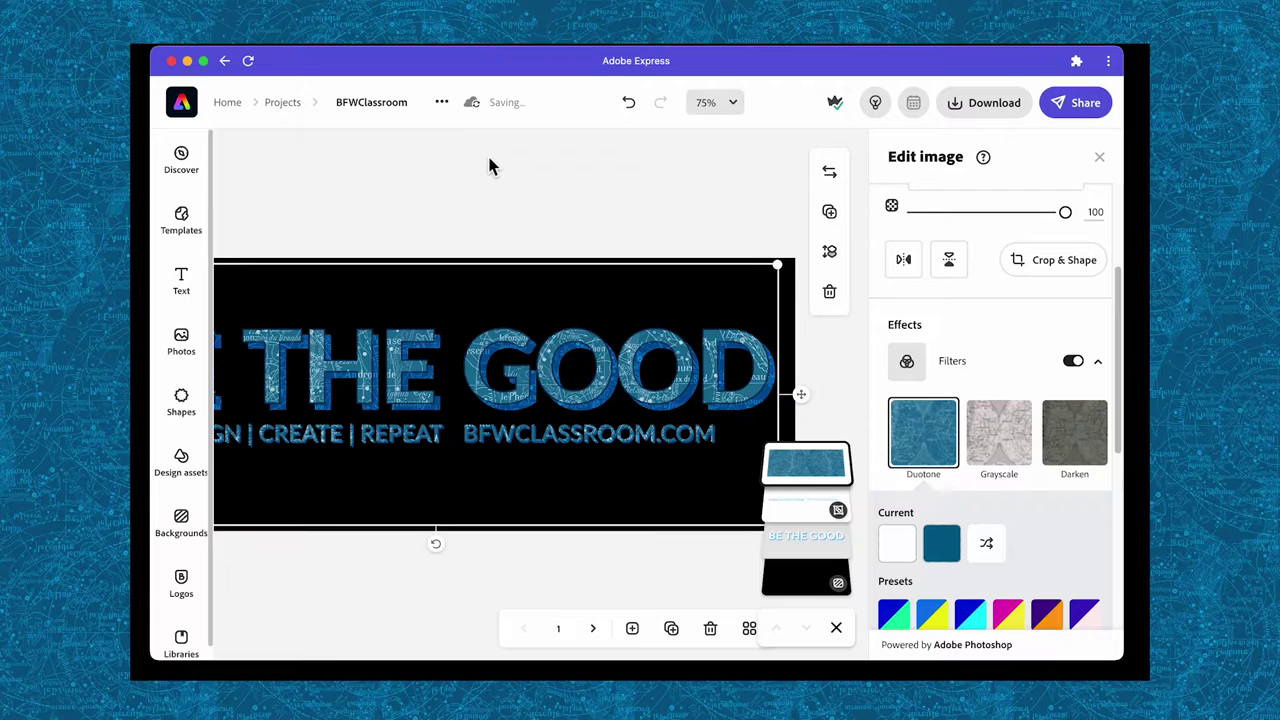
Download the banner as a PNG with a transparent background.
scroll(489, 165, "left", 4)
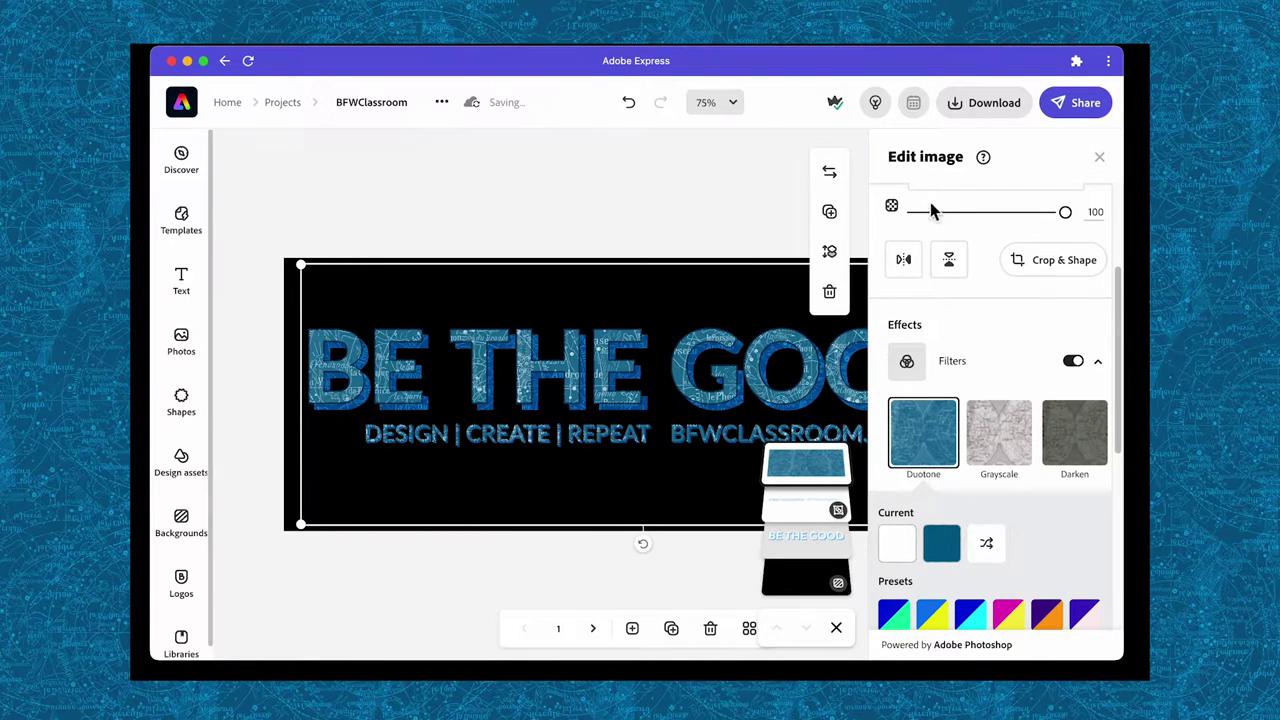
left_click(995, 112)
left_click(855, 291)
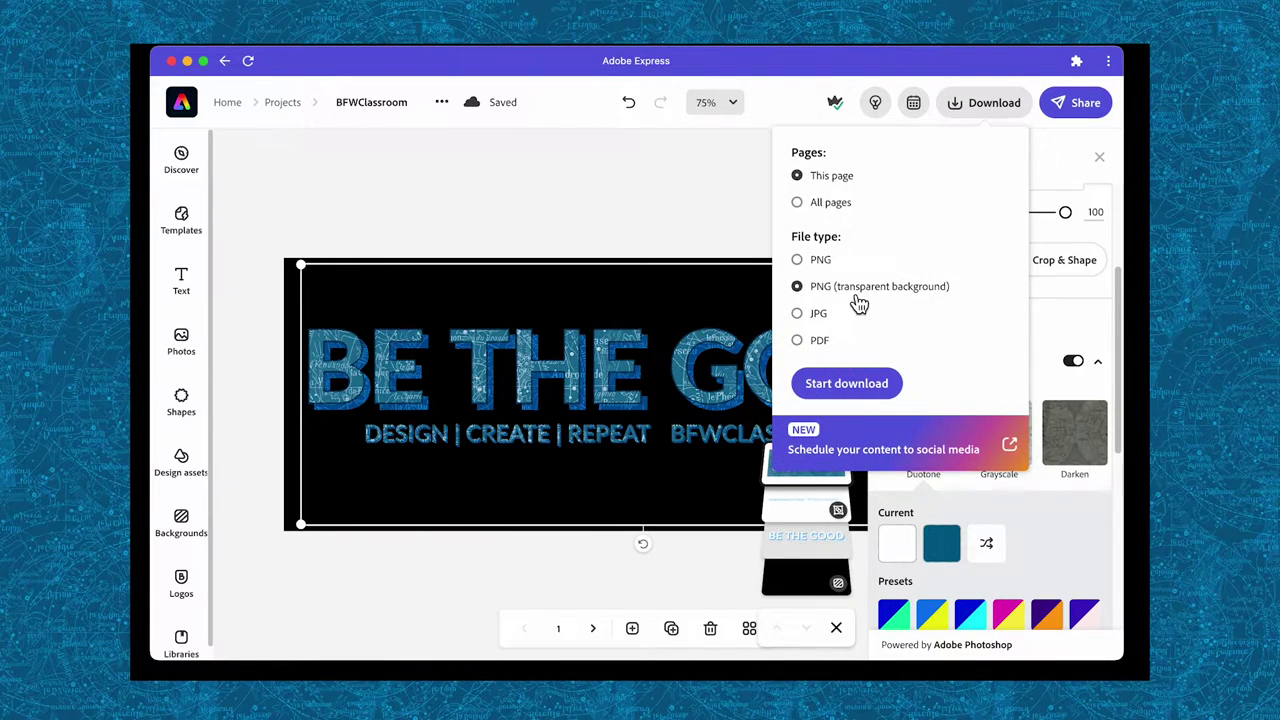
left_click(881, 390)
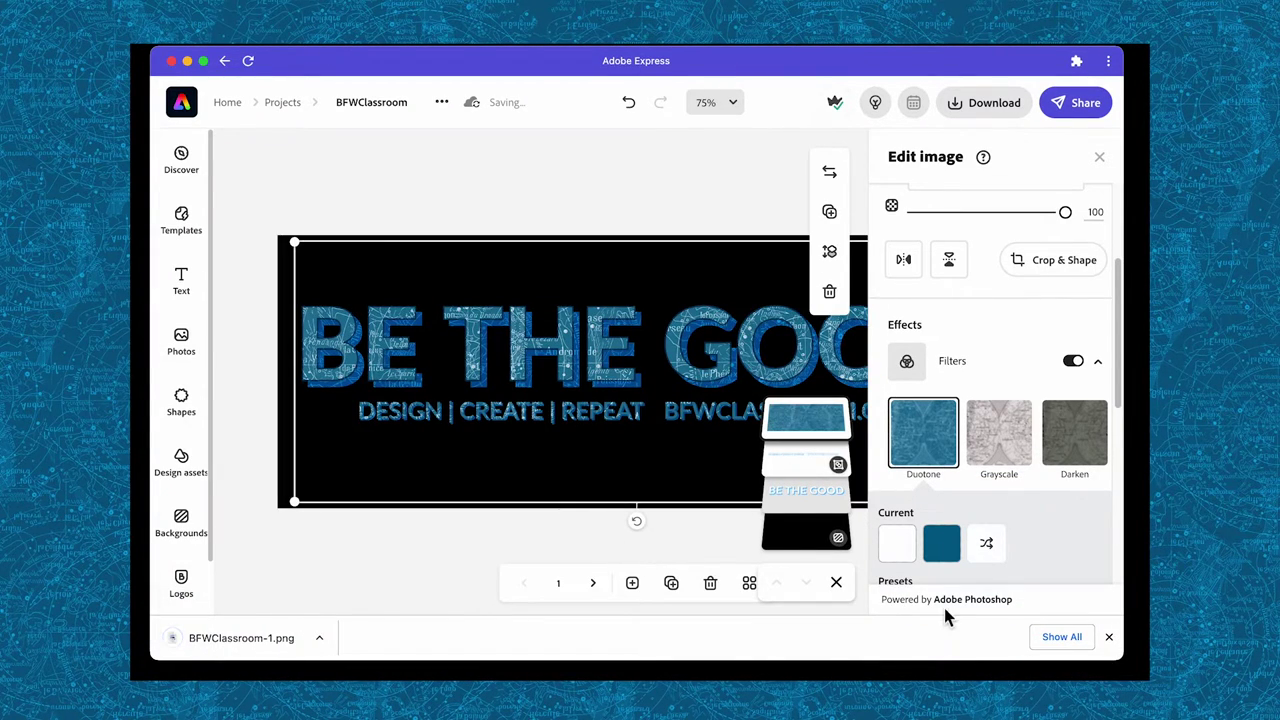
Swap the duotone colours for lighter letters and download the banner again.
left_click(989, 548)
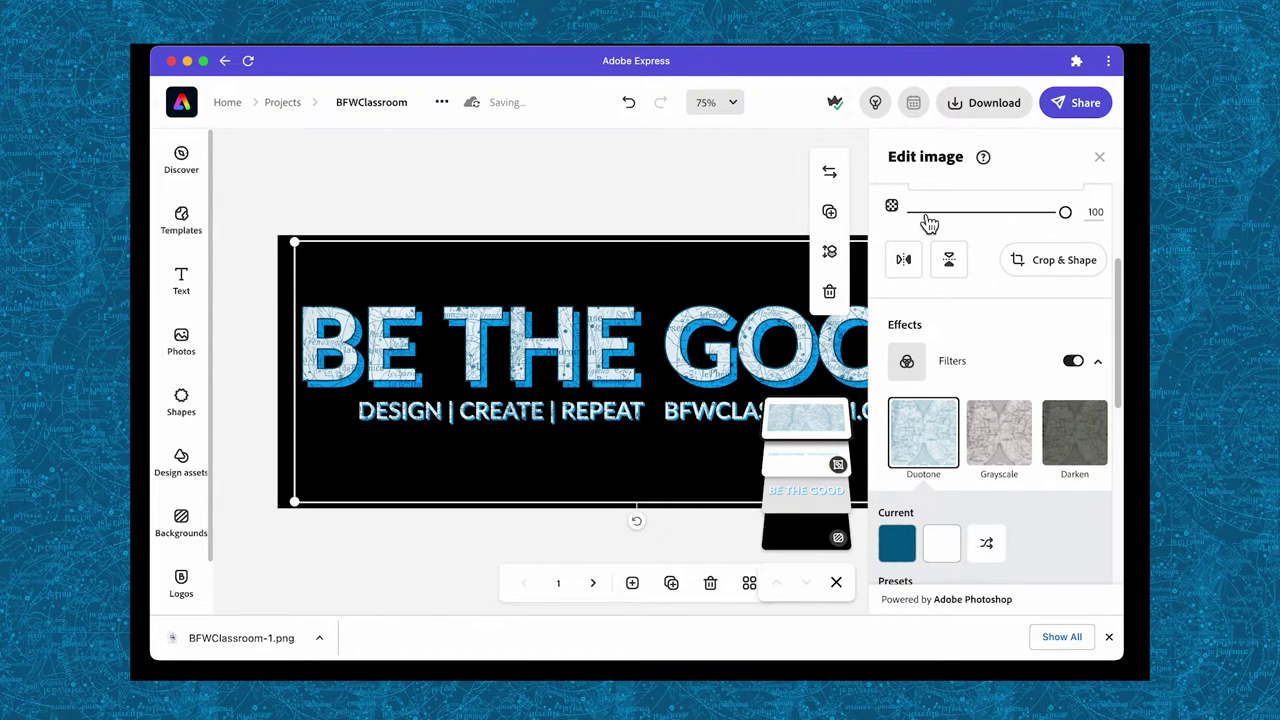
left_click(988, 104)
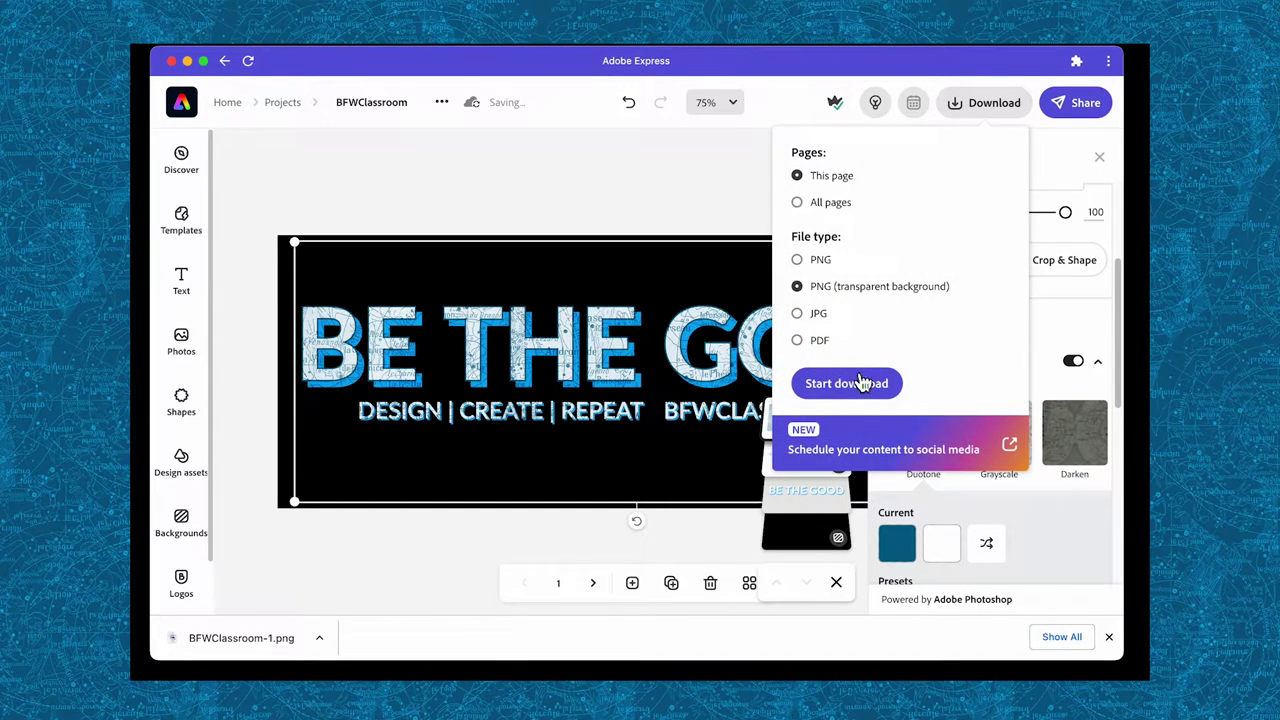
left_click(858, 387)
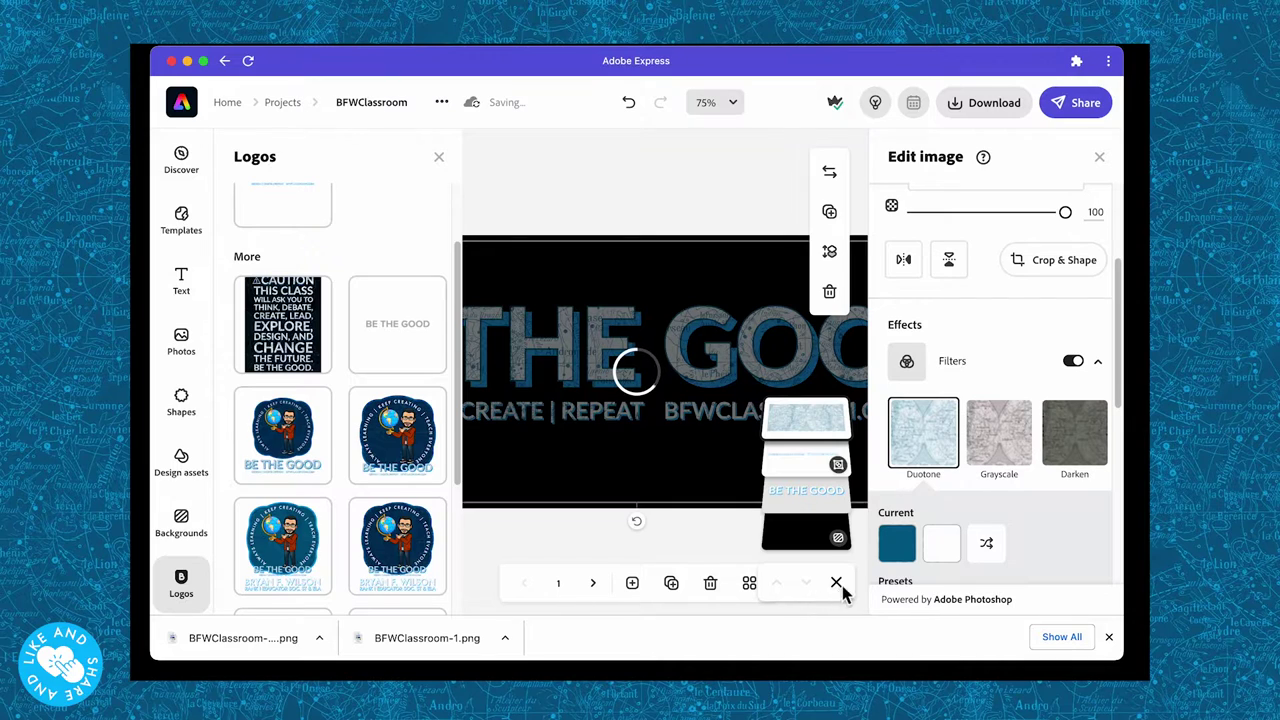
Delete the small BE THE GOOD logo beneath the map-textured headline.
left_click(695, 553)
left_click(914, 491)
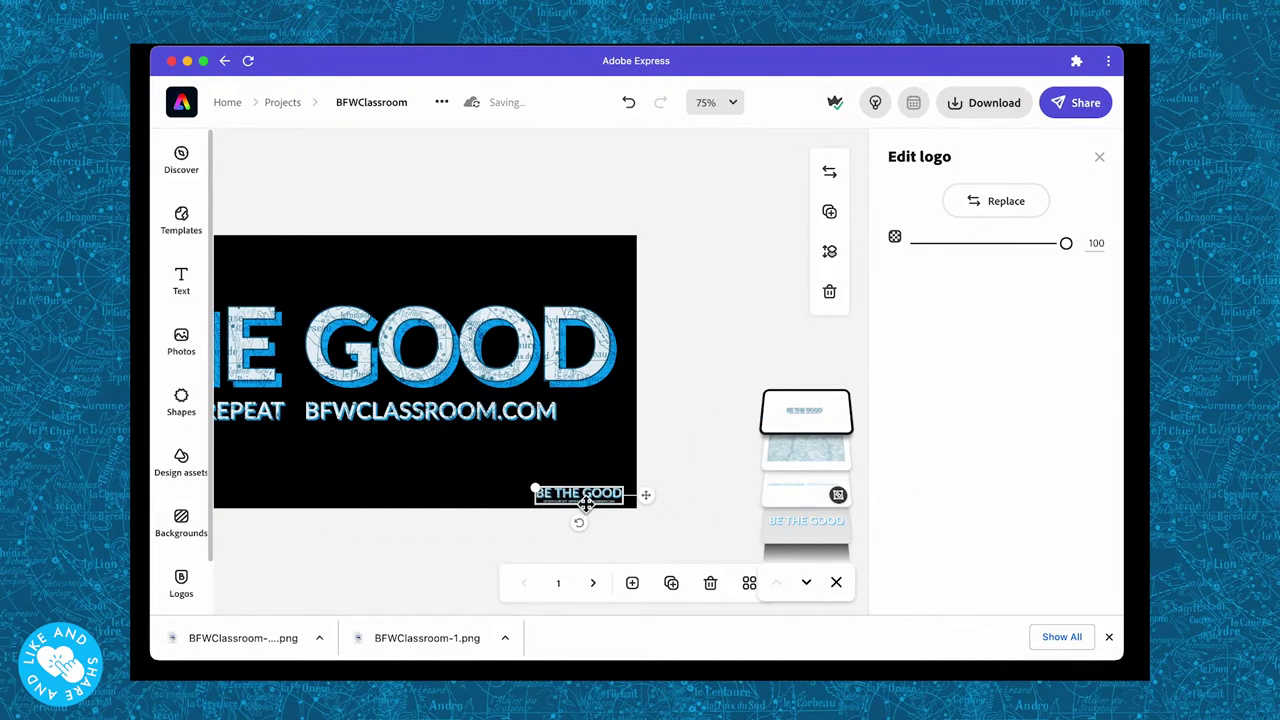
left_click_drag(535, 488, 312, 347)
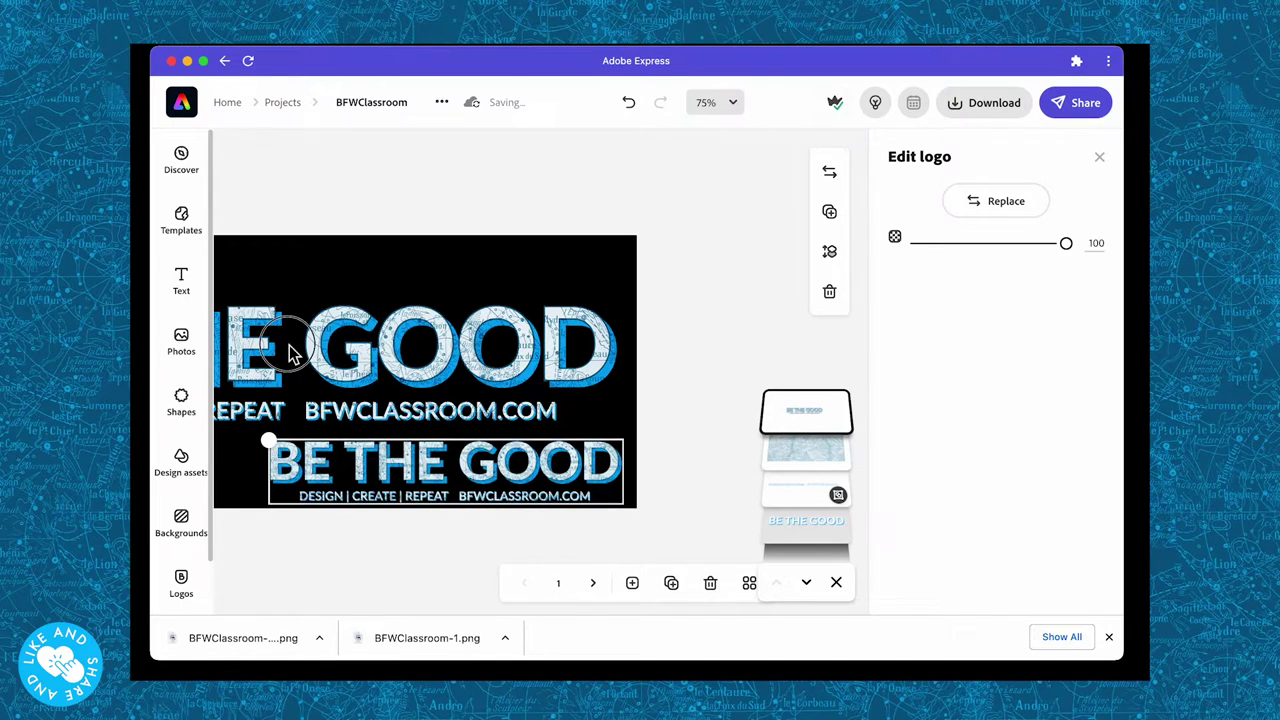
key("Delete")
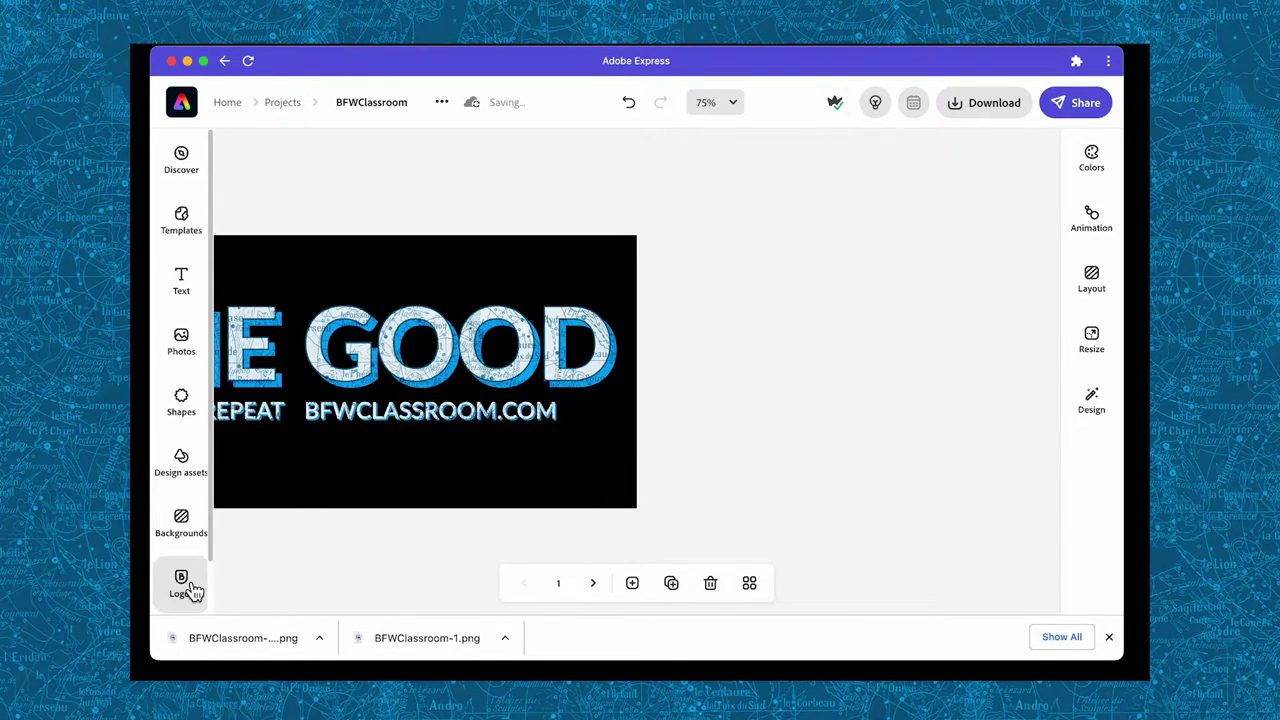
Open page 2, the circular KEEP CREATING globe badge, from the page grid.
left_click(751, 584)
scroll(679, 452, "down", 3)
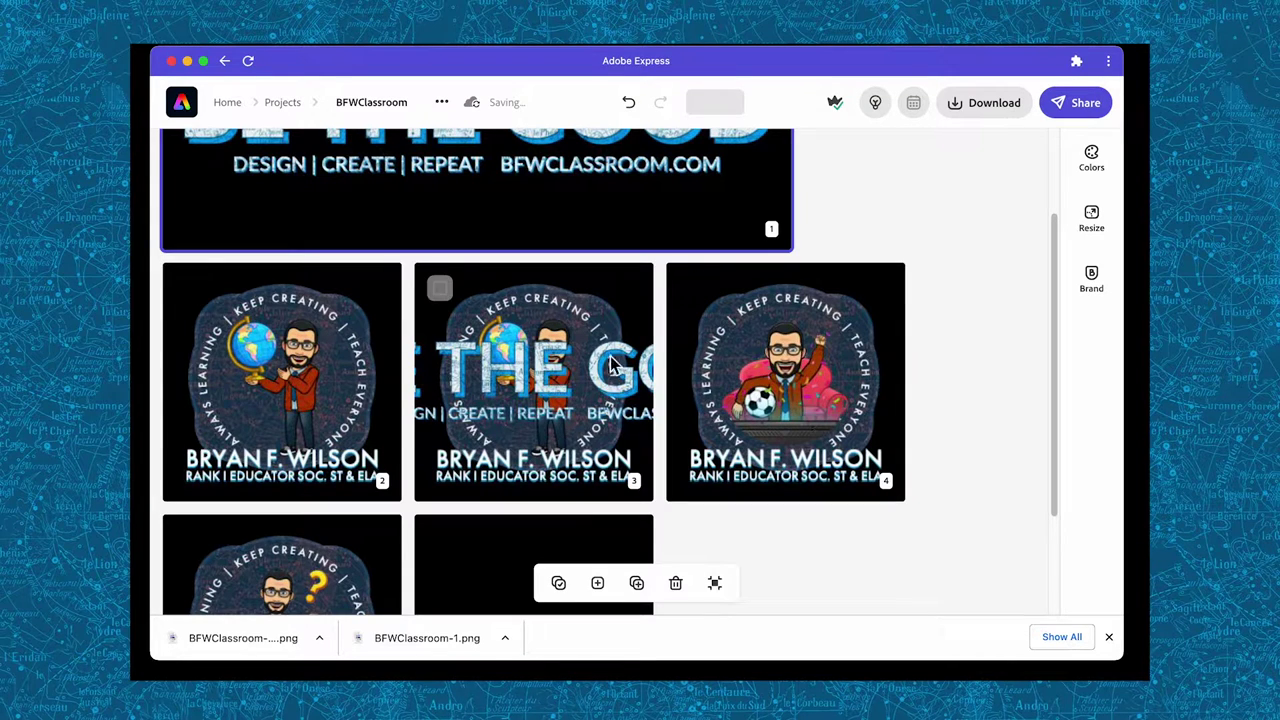
left_click(313, 377)
double_click(313, 377)
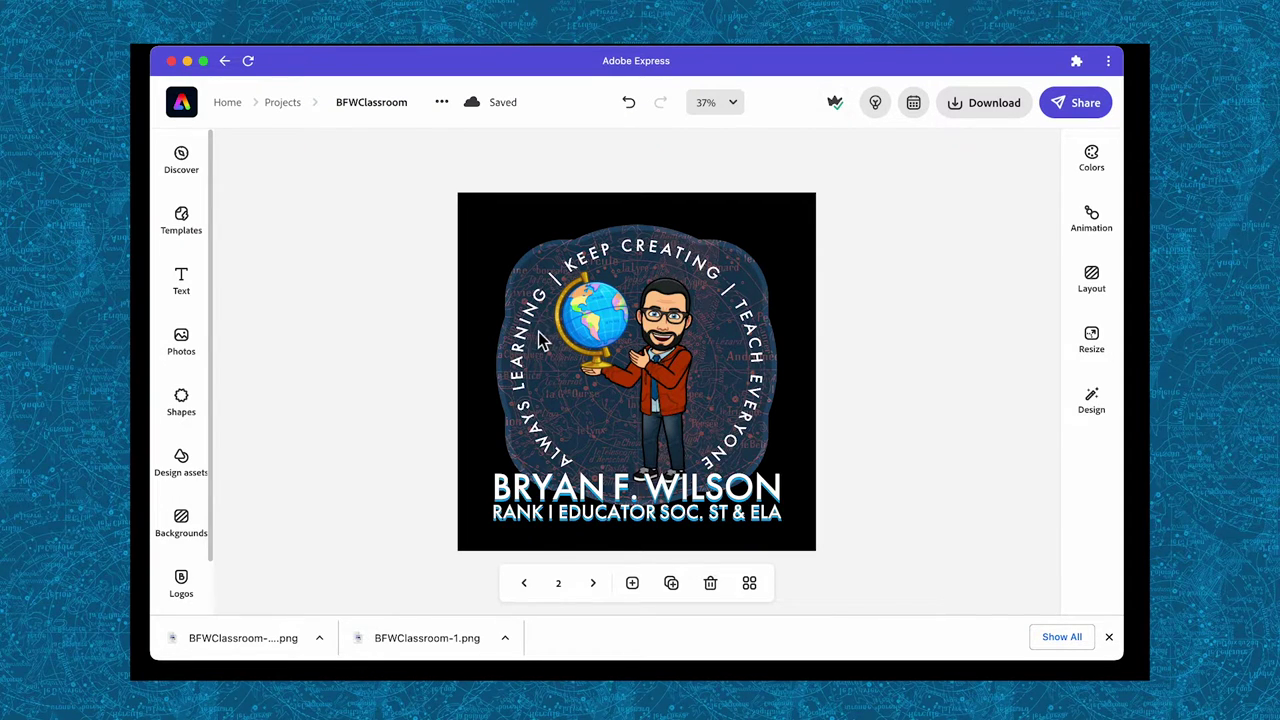
left_click(512, 348)
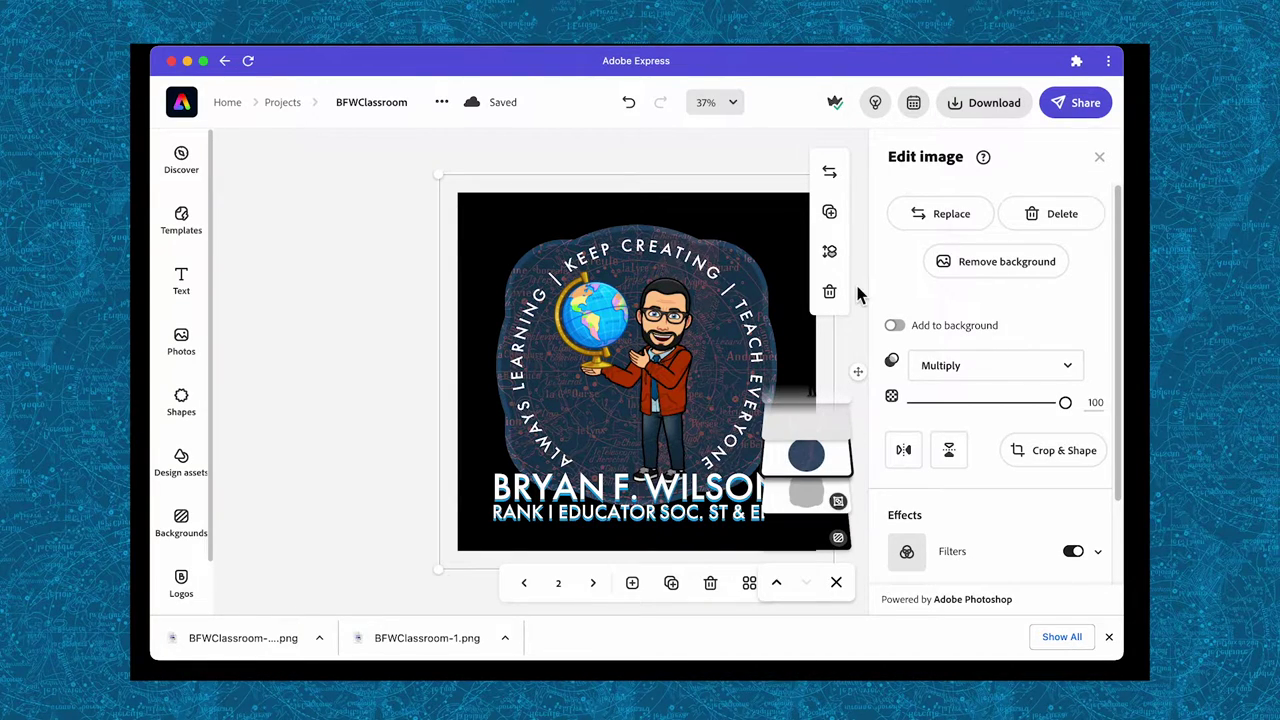
left_click(829, 251)
left_click(786, 192)
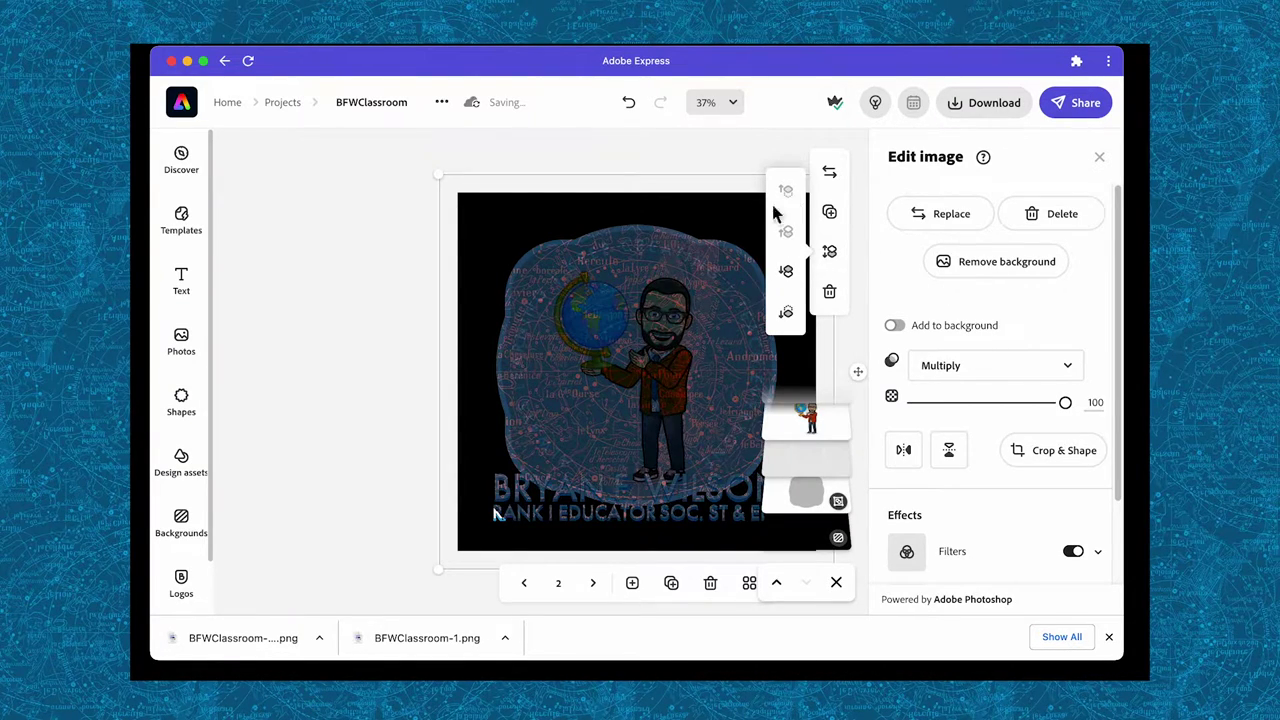
left_click_drag(840, 418, 818, 497)
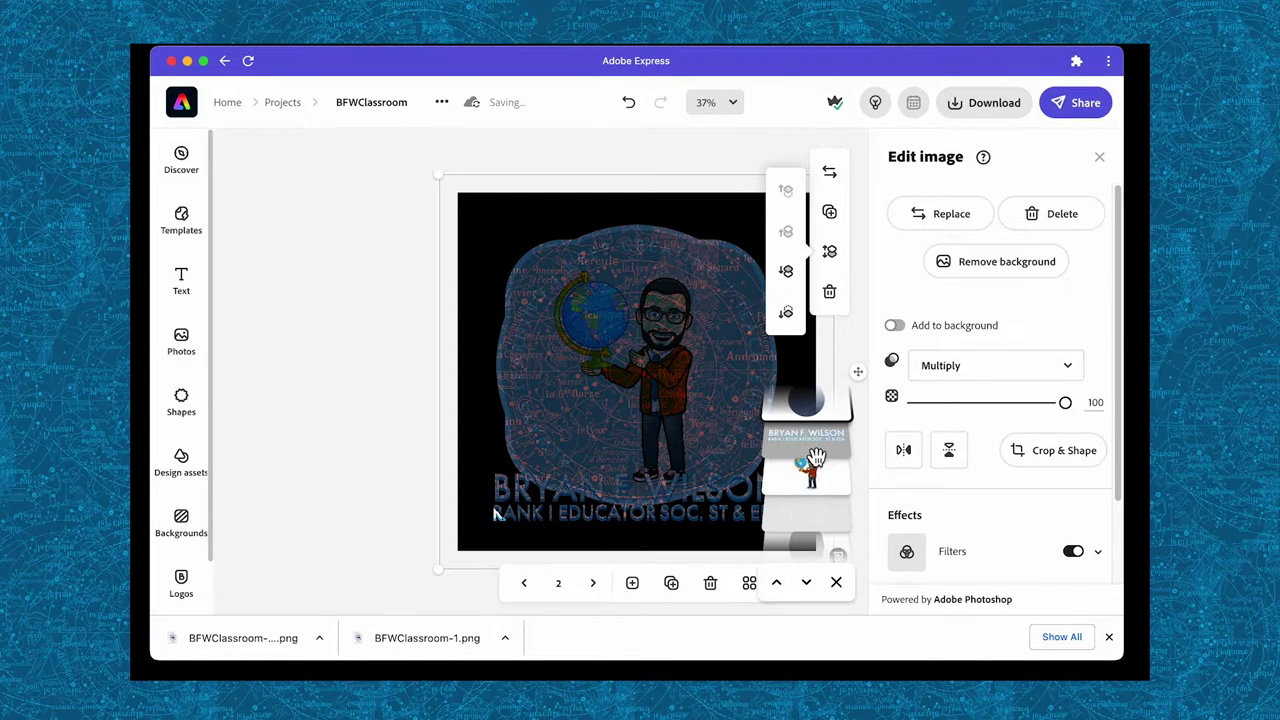
left_click(814, 458)
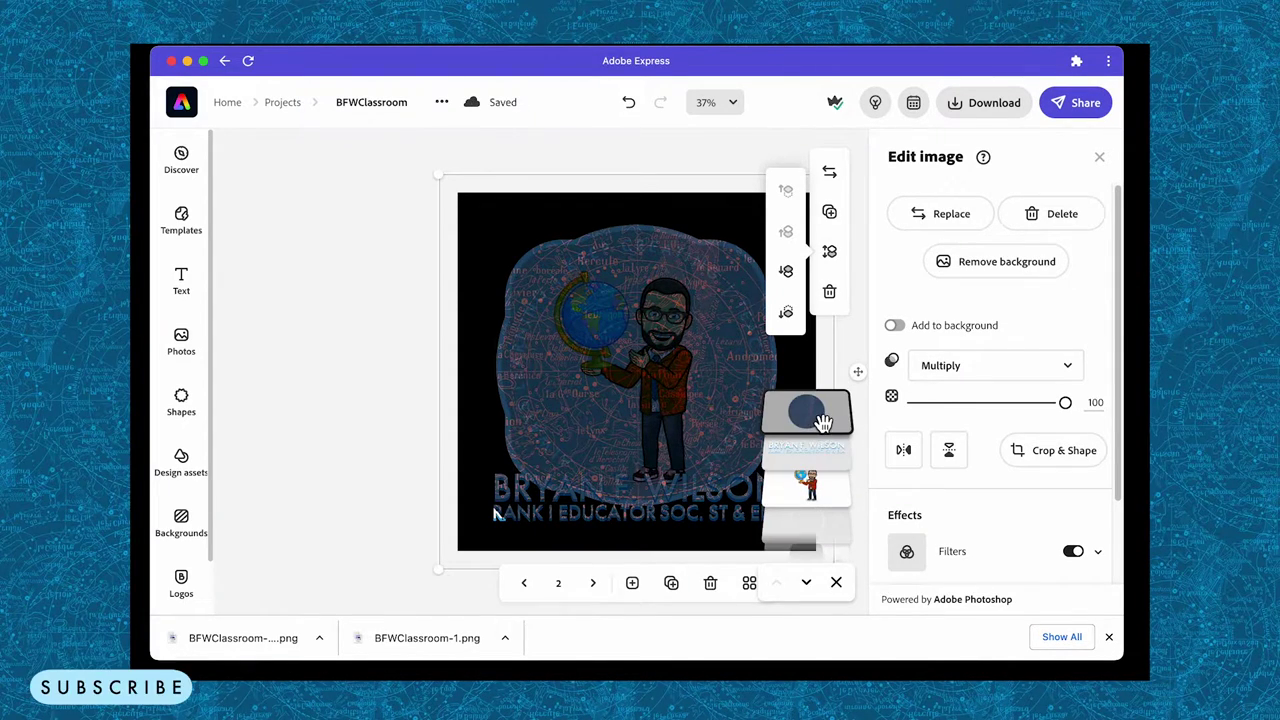
left_click_drag(818, 425, 808, 456)
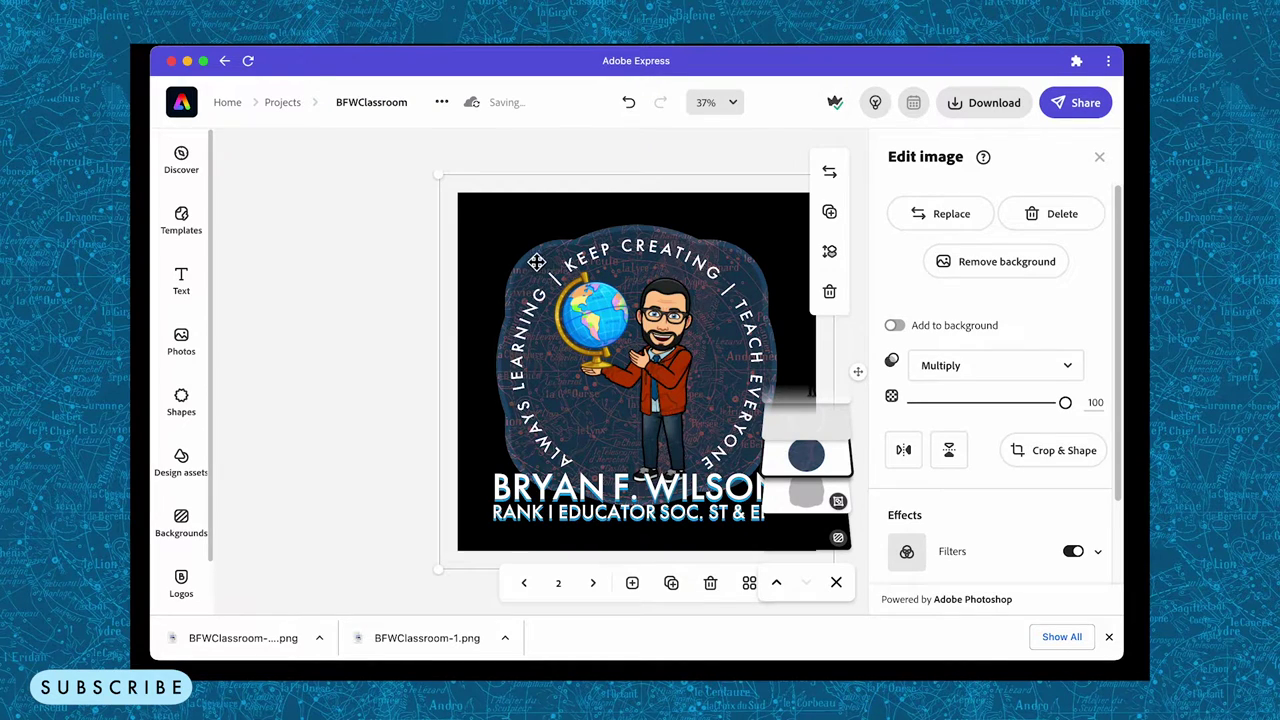
left_click(826, 502)
left_click(829, 251)
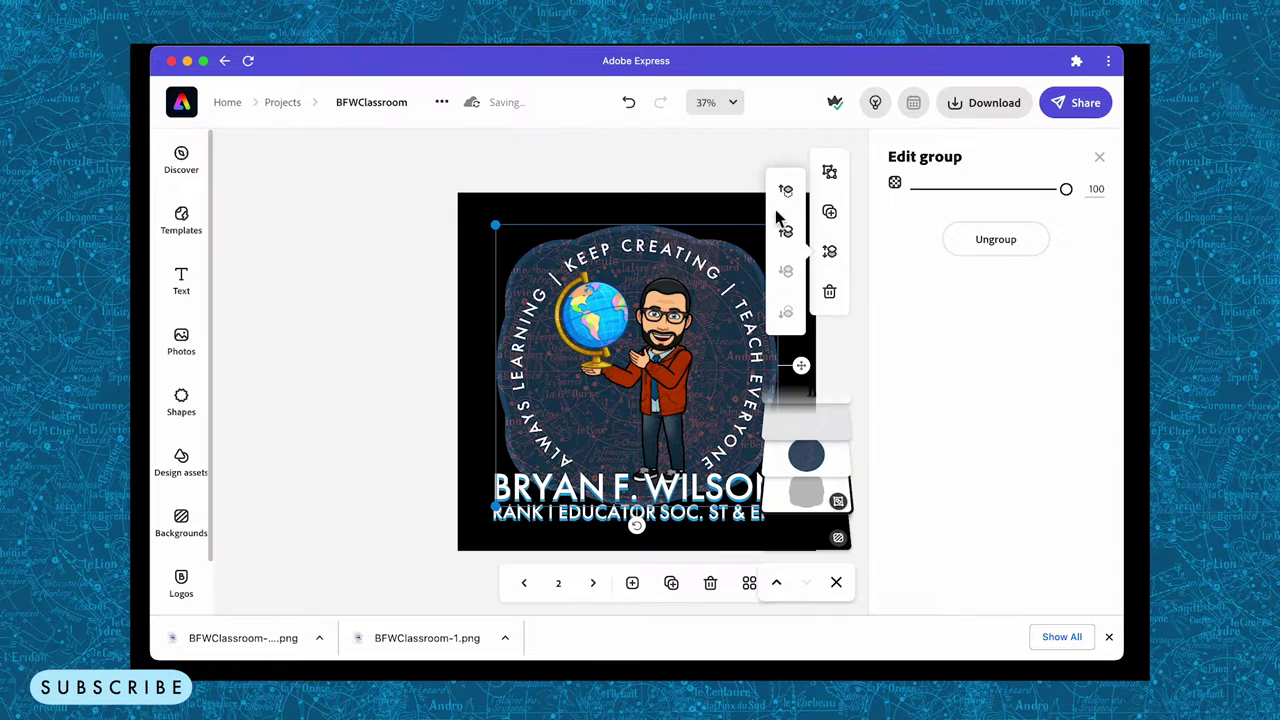
left_click(786, 190)
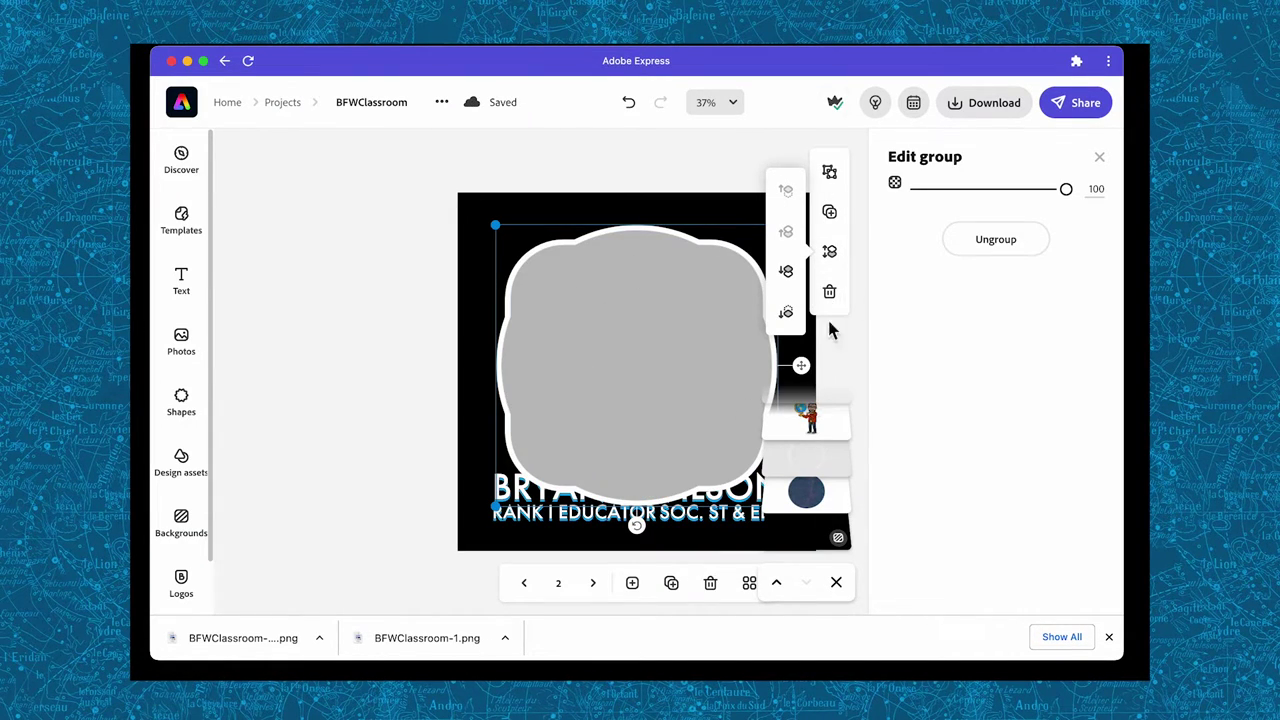
left_click(786, 312)
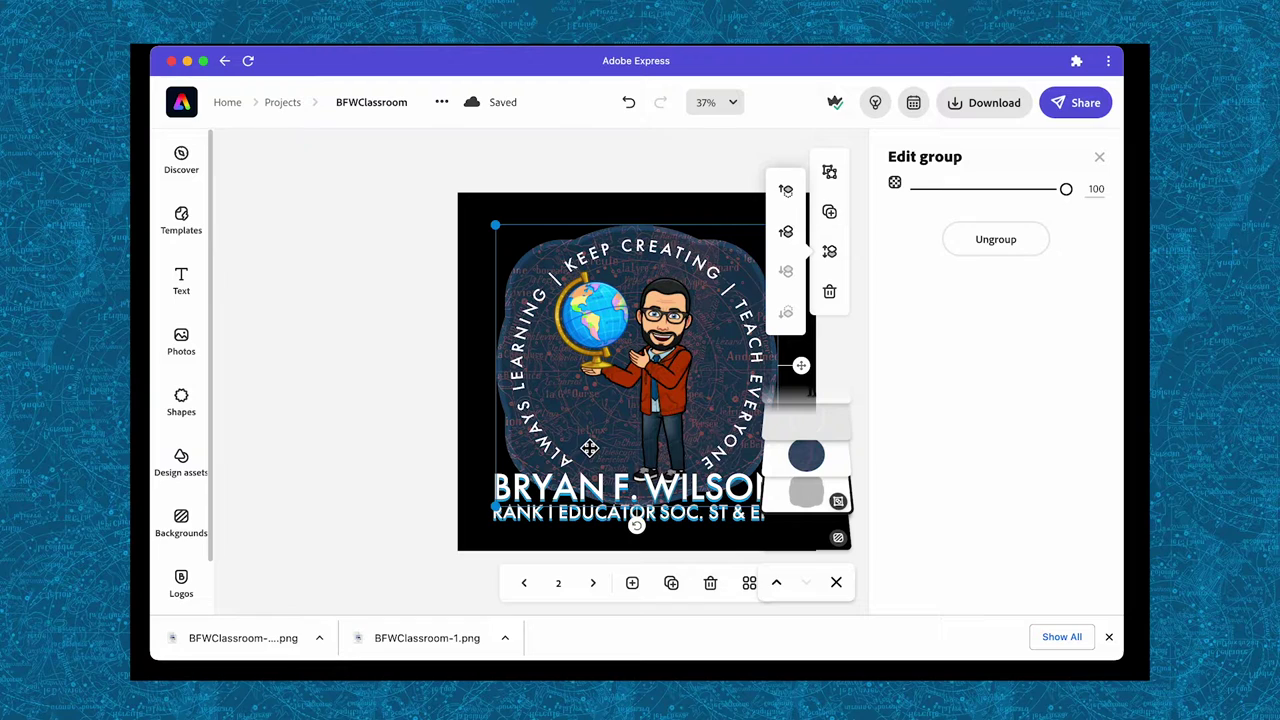
left_click(400, 384)
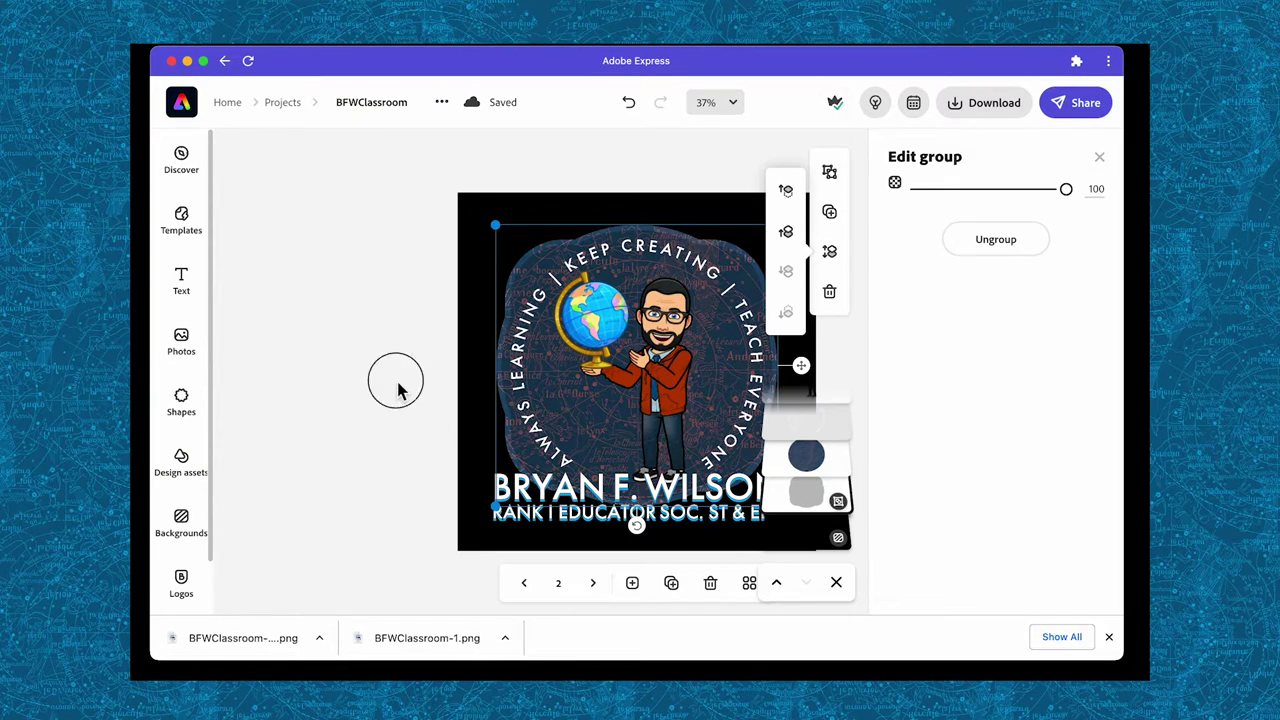
Resize page 2 to a custom 1640 × 1640 px.
left_click(1092, 345)
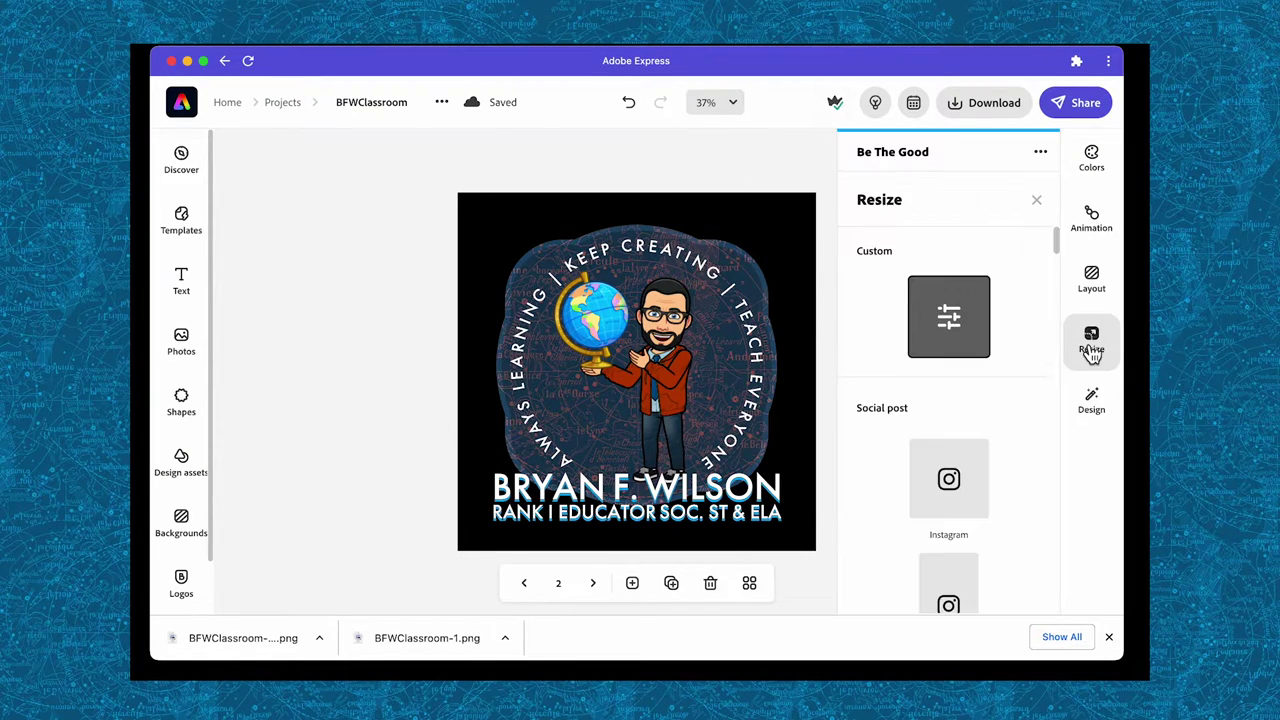
left_click(970, 334)
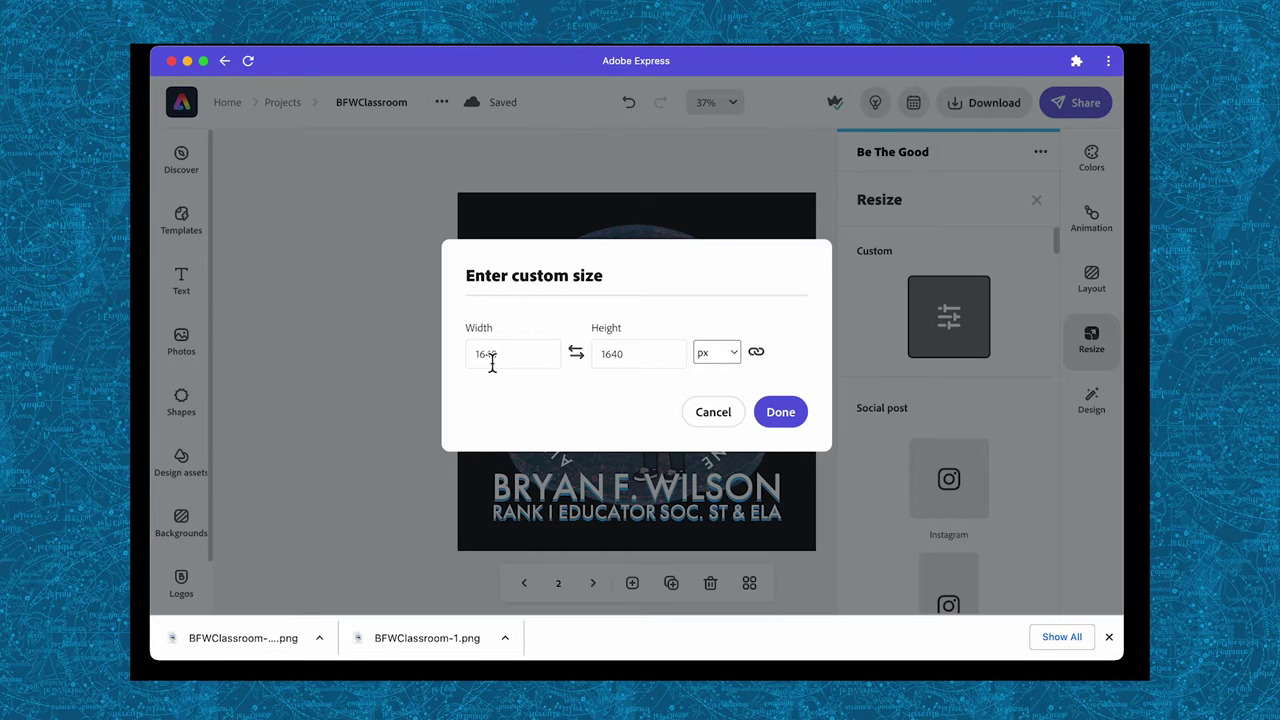
left_click(781, 415)
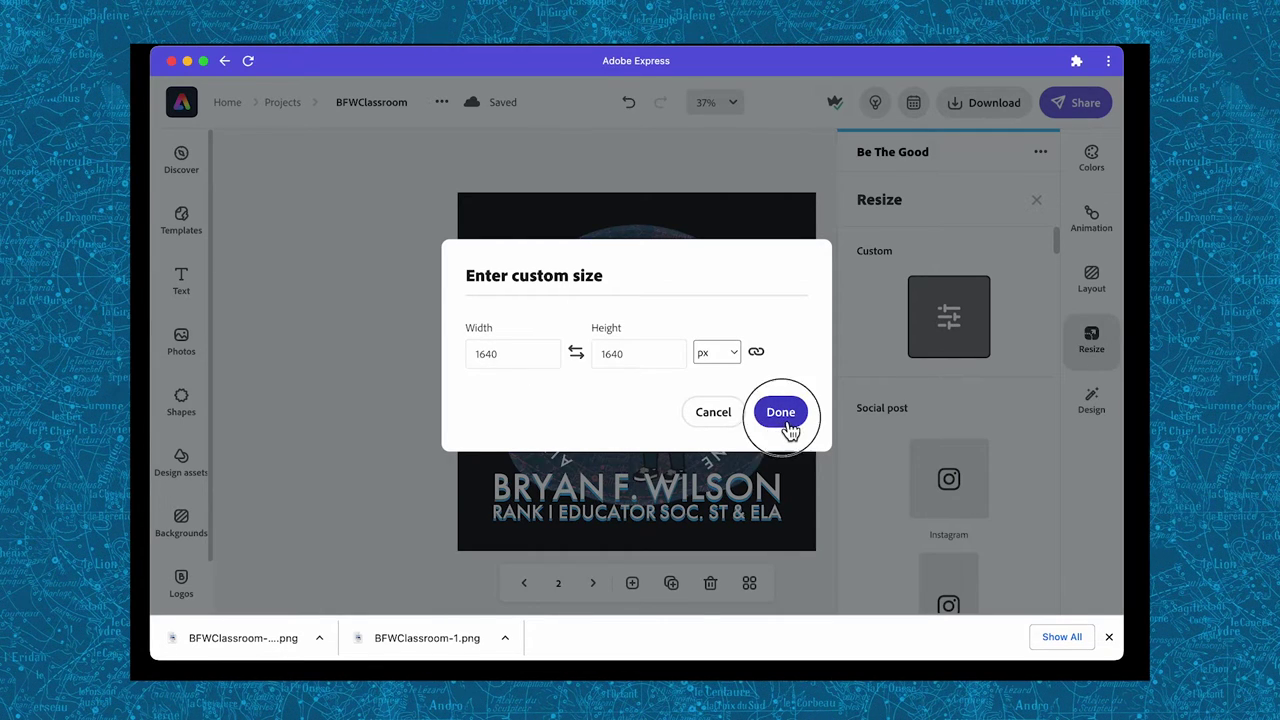